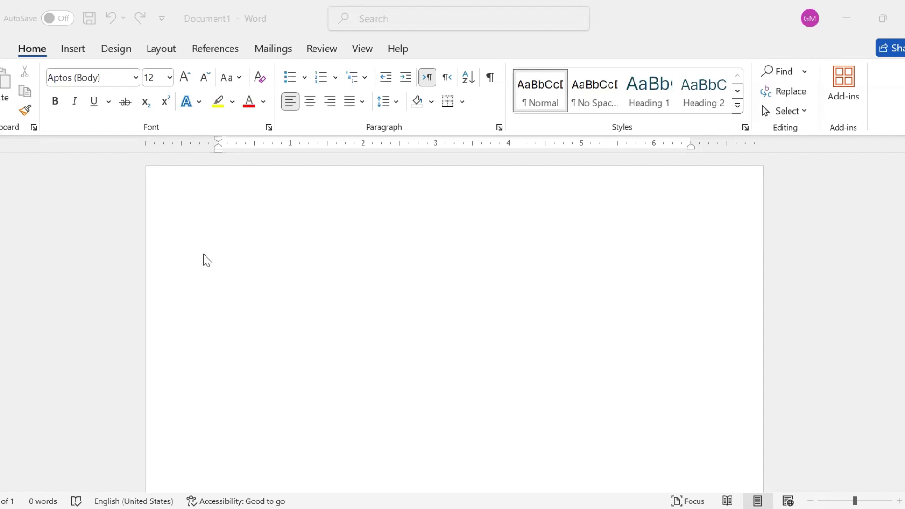
Create an automatically numbered list starting at "1." with the items System and Windows.
{"action": "left_click", "coordinate": [205, 221]}
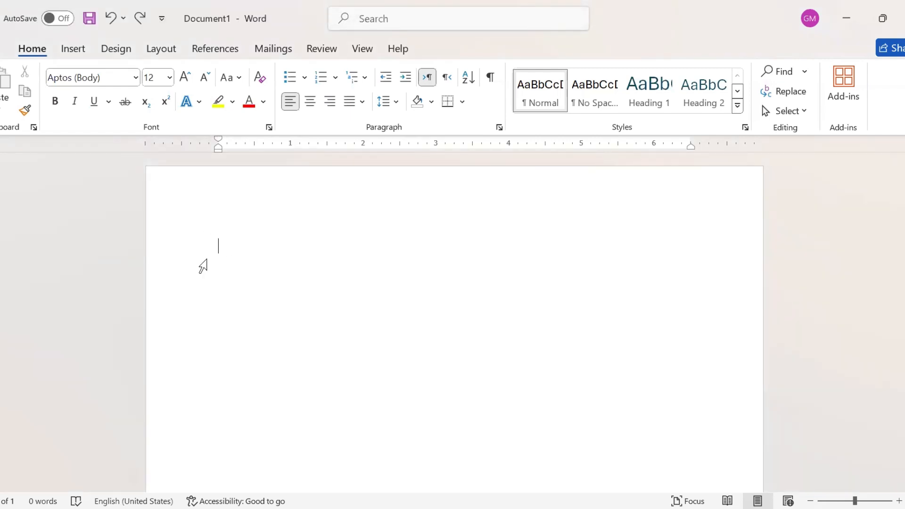
{"action": "type", "text": "1."}
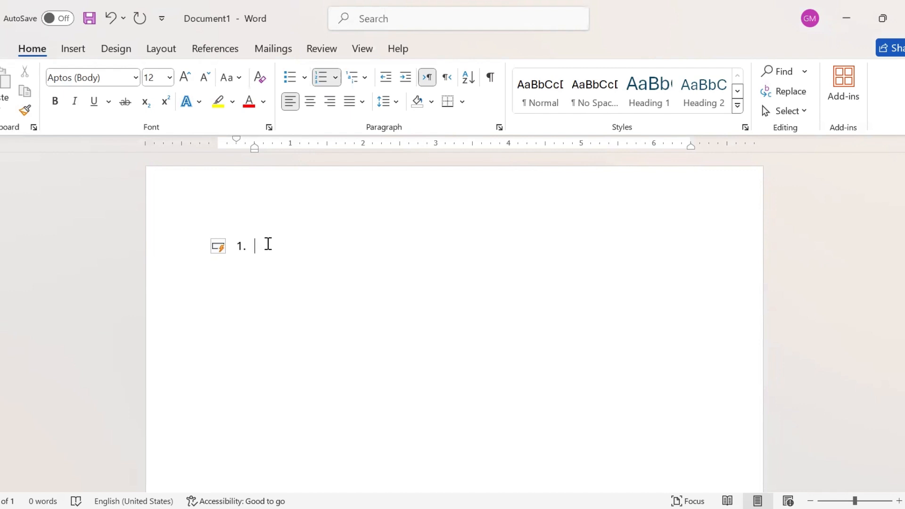
{"action": "type", "text": "system"}
{"action": "key", "text": "Return"}
{"action": "type", "text": "windows"}
{"action": "key", "text": "Return"}
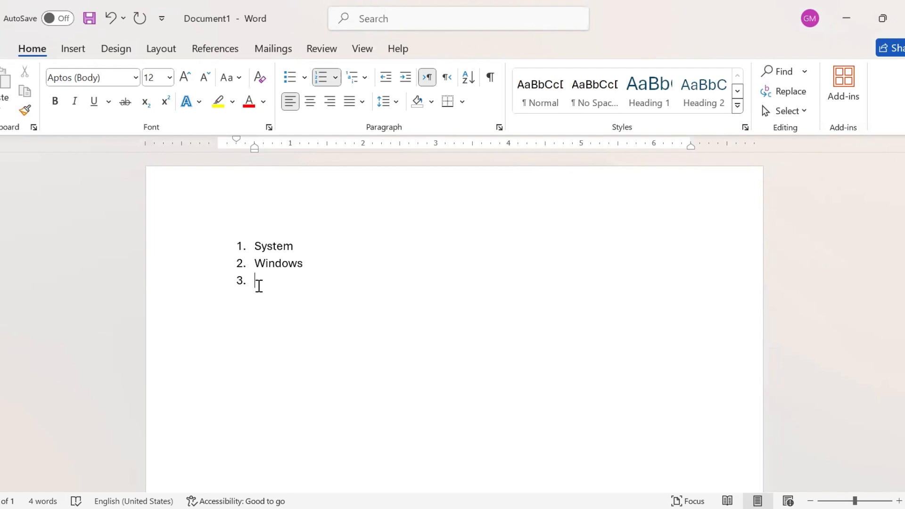
Replace the numbered list with an automatic lettered list starting at "a)" with System as its first item.
{"action": "left_click_drag", "start_coordinate": [264, 286], "coordinate": [233, 245]}
{"action": "key", "text": "BackSpace"}
{"action": "key", "text": "BackSpace"}
{"action": "type", "text": "a"}
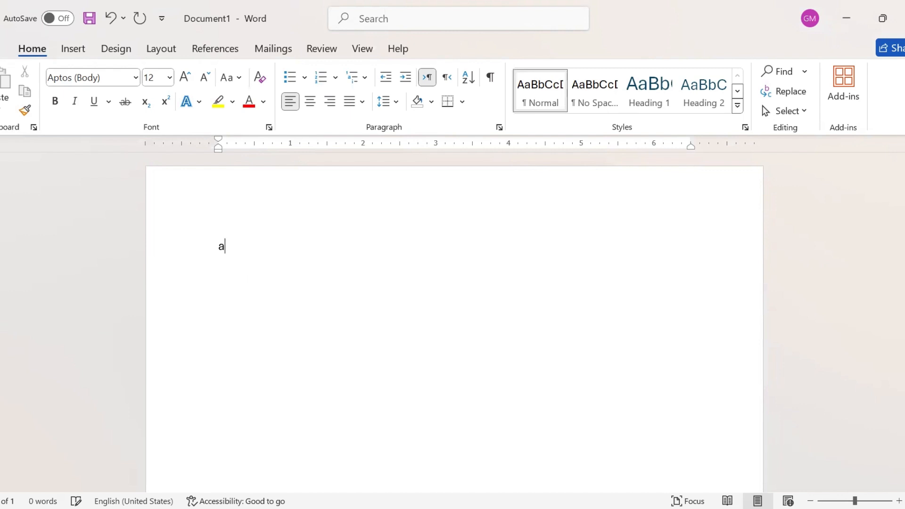
{"action": "type", "text": ") s"}
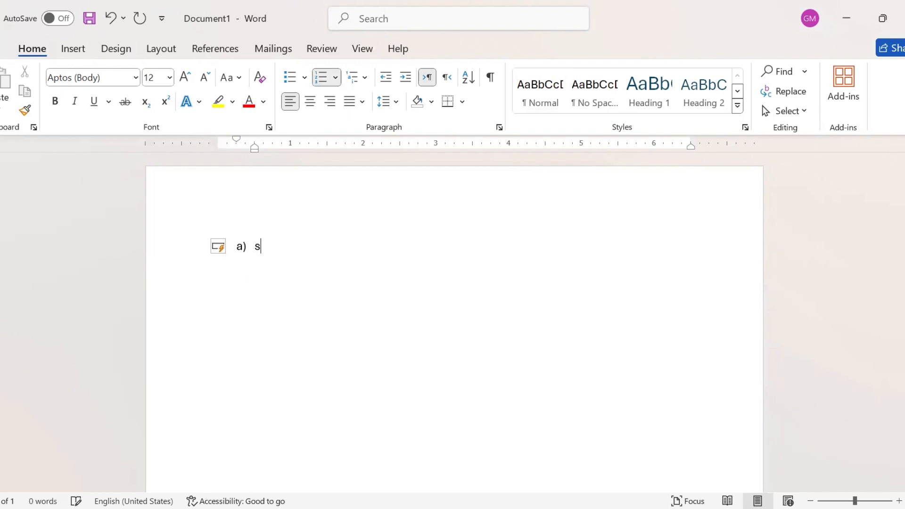
{"action": "type", "text": "ystem"}
{"action": "key", "text": "Return"}
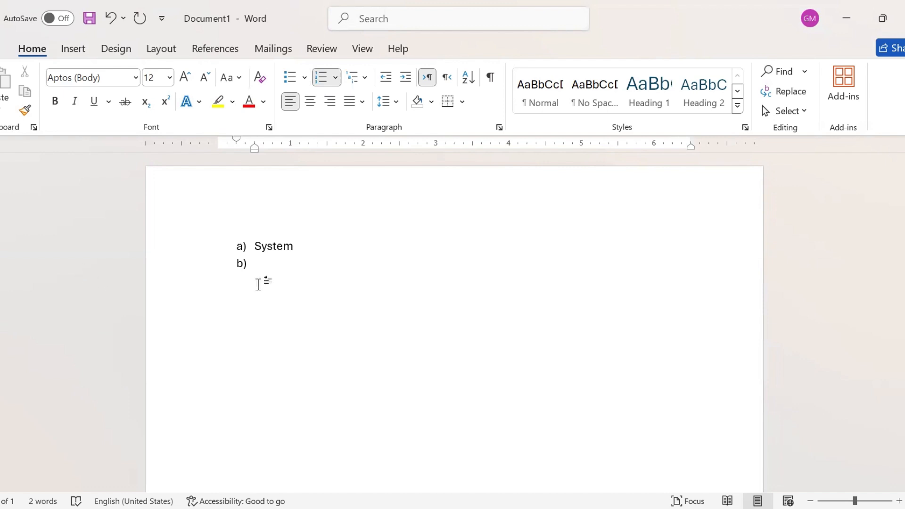
Delete the lettered list and clear its leftover indent so the page is blank.
{"action": "left_click", "coordinate": [233, 247]}
{"action": "key", "text": "Delete"}
{"action": "key", "text": "BackSpace"}
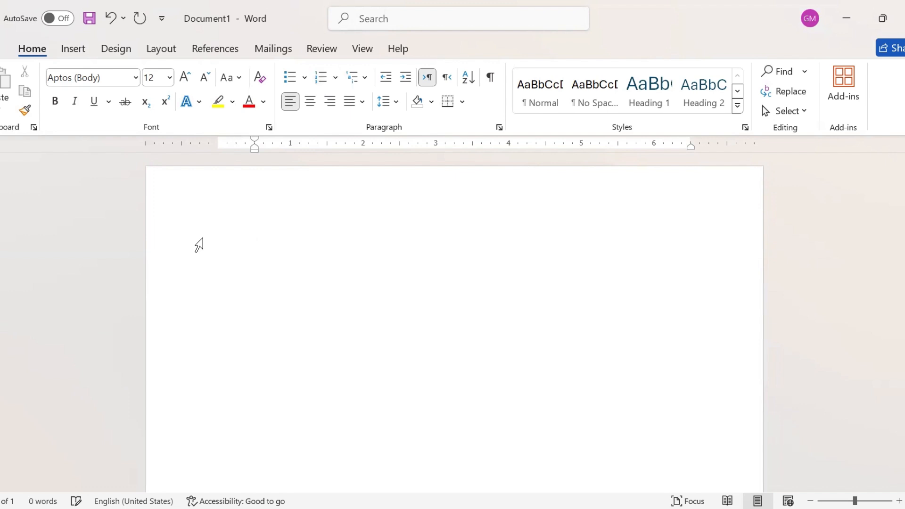
{"action": "key", "text": "BackSpace"}
{"action": "key", "text": "BackSpace"}
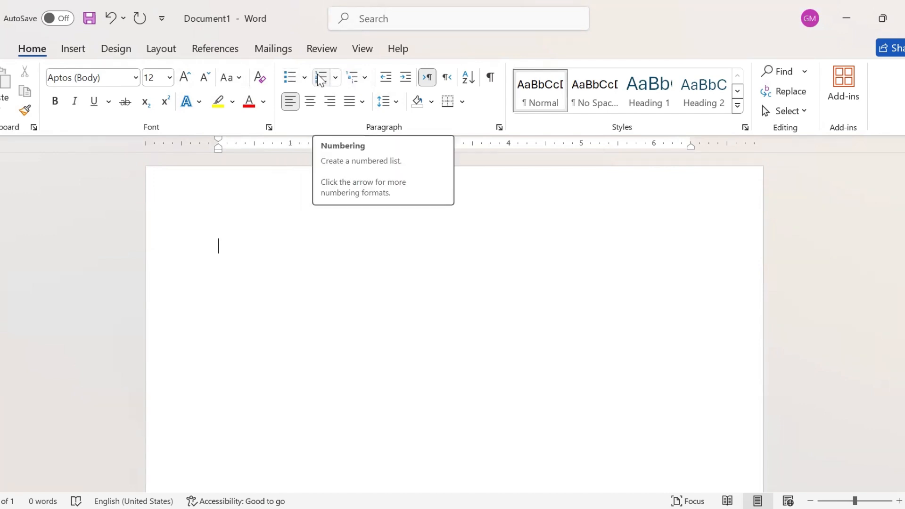
Create a bulleted list with arrowhead bullets containing the items System, Windows and Applications.
{"action": "left_click", "coordinate": [289, 76]}
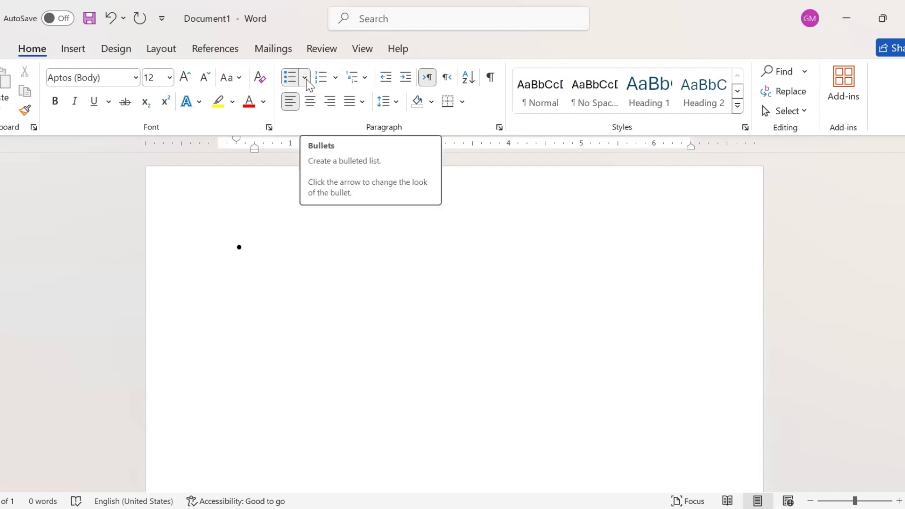
{"action": "left_click", "coordinate": [305, 78]}
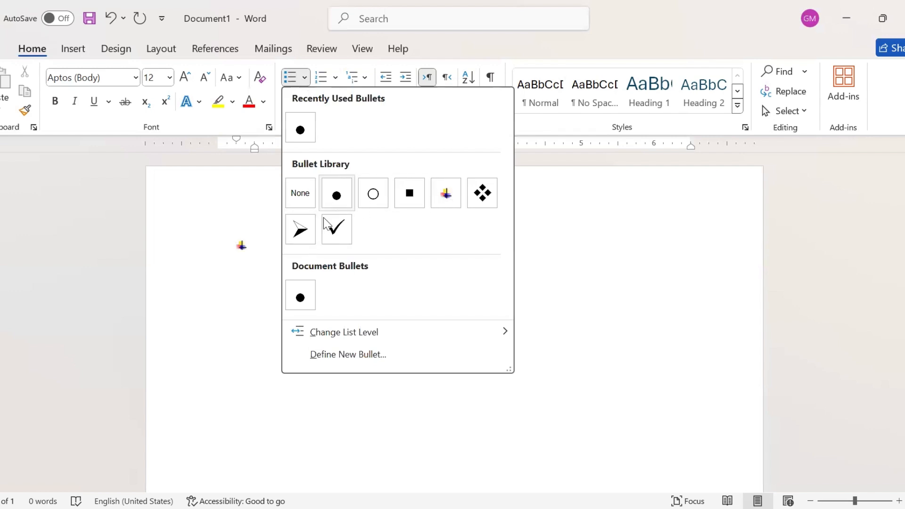
{"action": "left_click", "coordinate": [301, 231]}
{"action": "type", "text": "sys"}
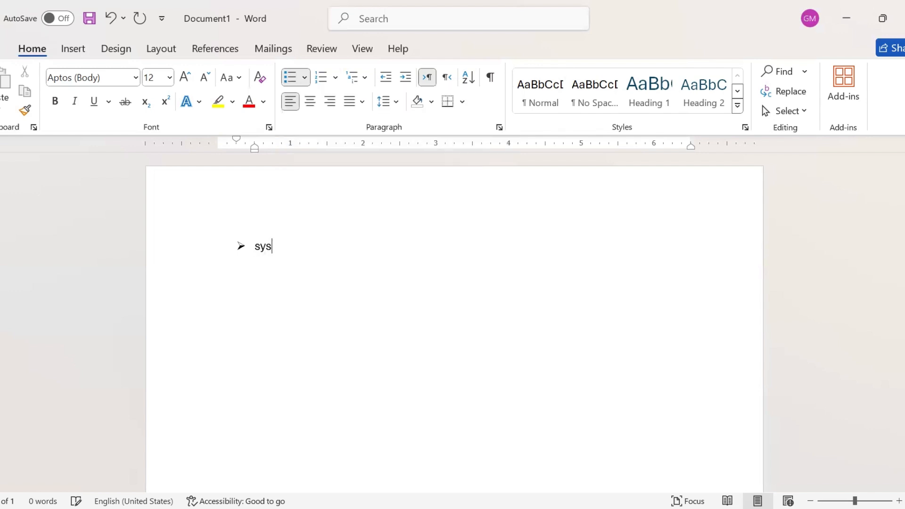
{"action": "type", "text": "tem"}
{"action": "key", "text": "Return"}
{"action": "type", "text": "windows"}
{"action": "key", "text": "Return"}
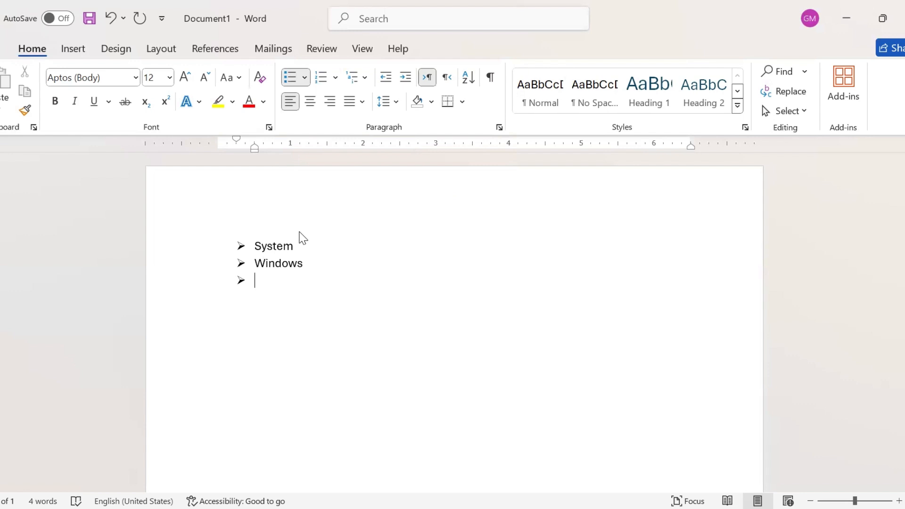
{"action": "type", "text": "applications"}
{"action": "key", "text": "Return"}
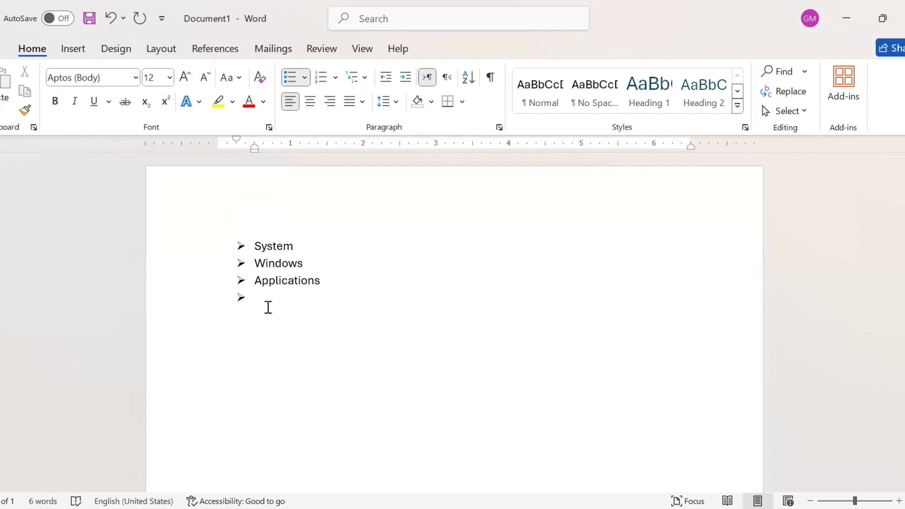
End the arrowhead list by removing the bullet and indent from the empty line below Applications.
{"action": "left_click", "coordinate": [287, 77]}
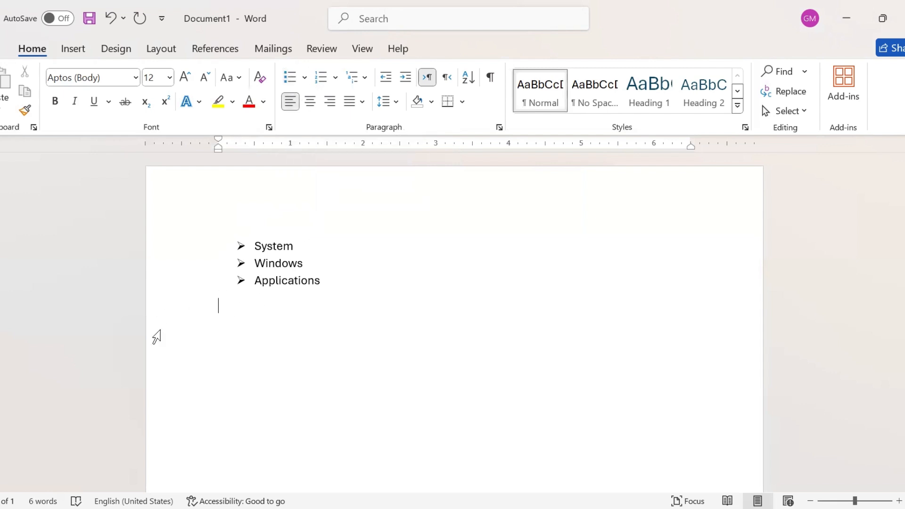
{"action": "key", "text": "ctrl+z"}
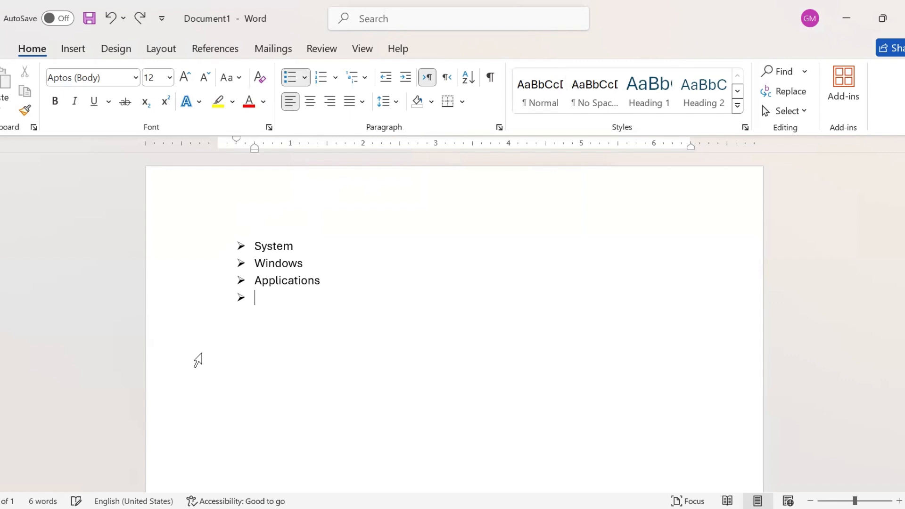
{"action": "key", "text": "ctrl+y"}
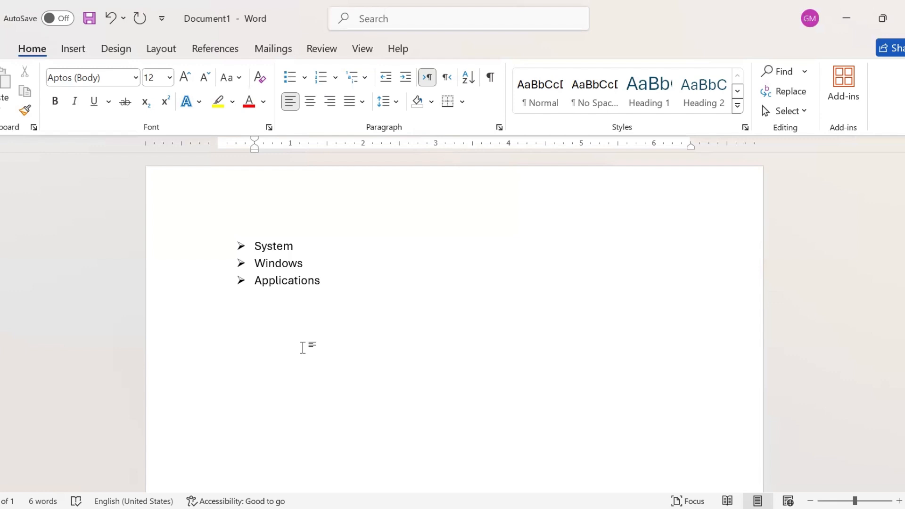
{"action": "key", "text": "BackSpace"}
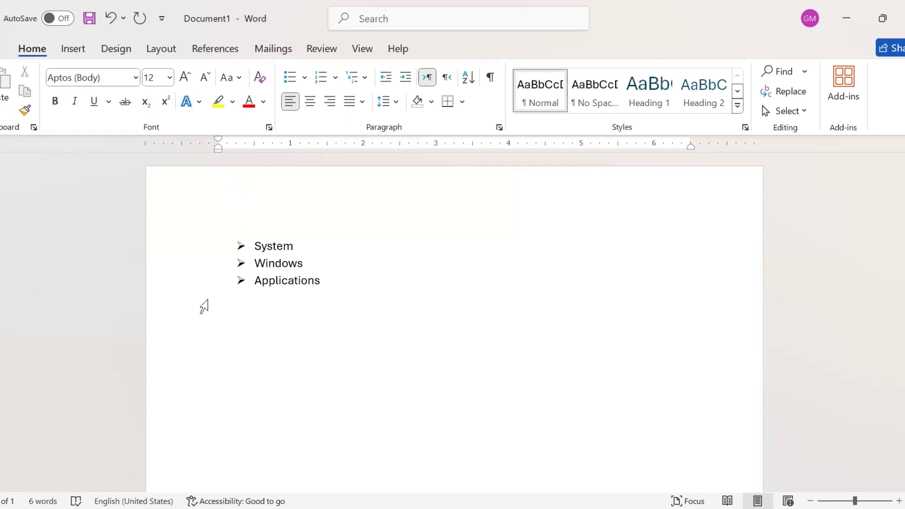
Add a numbered list in the "i. ii. iii." format with System, Windows and Applications, and end it on the following line.
{"action": "left_click", "coordinate": [321, 77]}
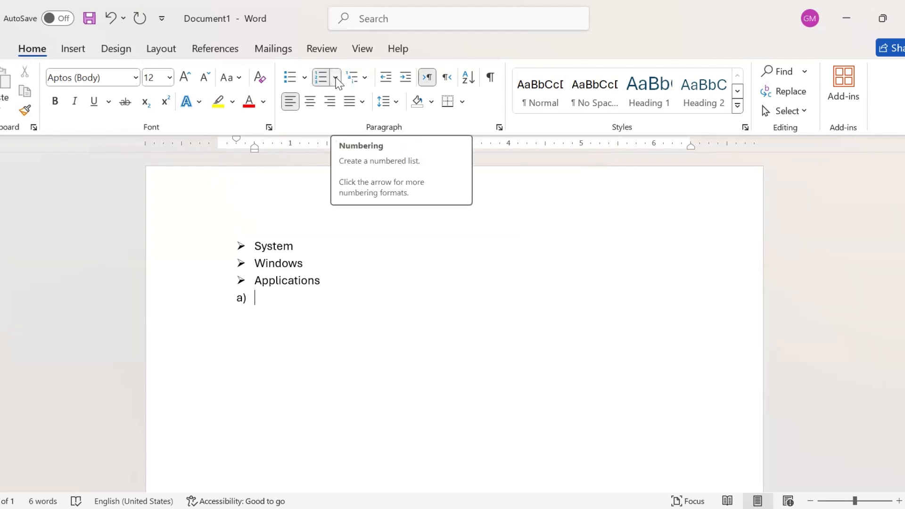
{"action": "left_click", "coordinate": [336, 78]}
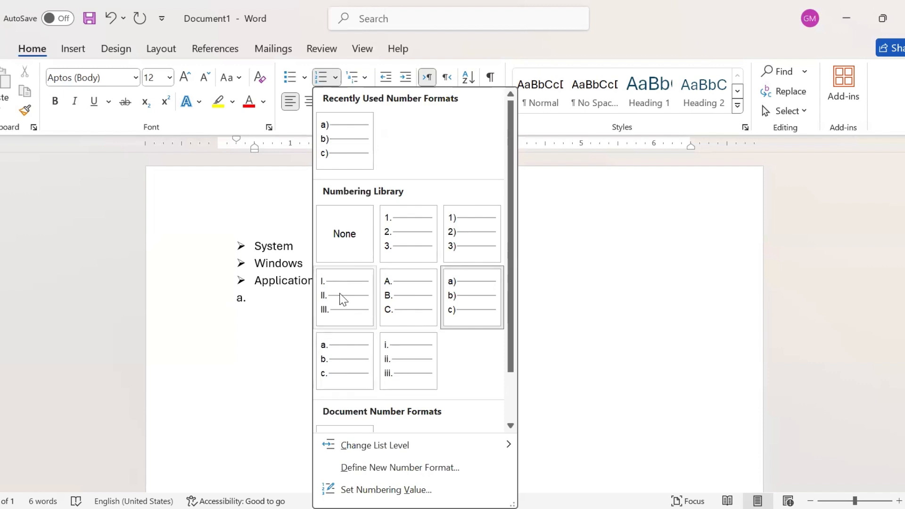
{"action": "left_click", "coordinate": [400, 355]}
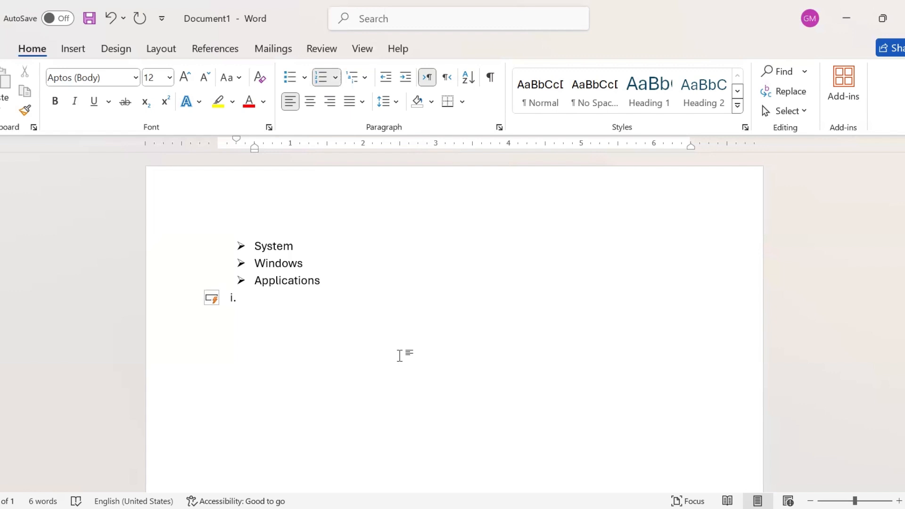
{"action": "type", "text": "system"}
{"action": "key", "text": "Return"}
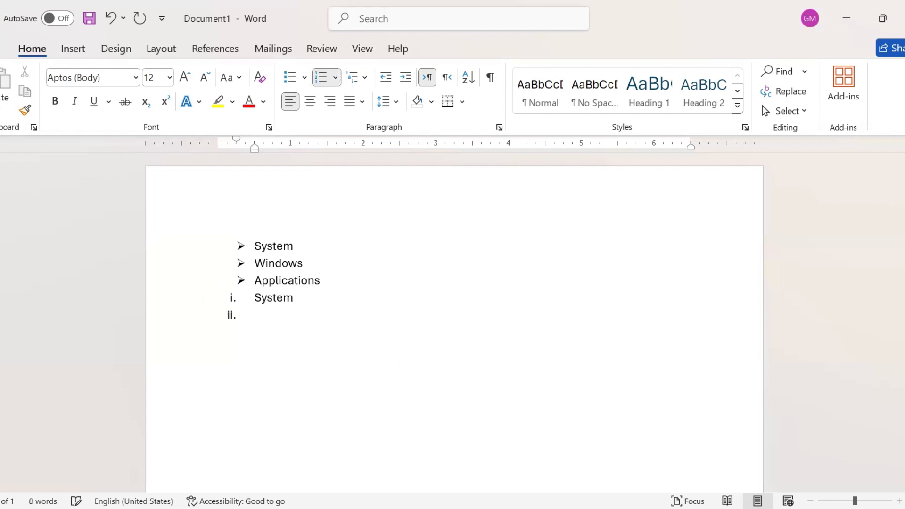
{"action": "type", "text": "windows"}
{"action": "key", "text": "Return"}
{"action": "type", "text": "a"}
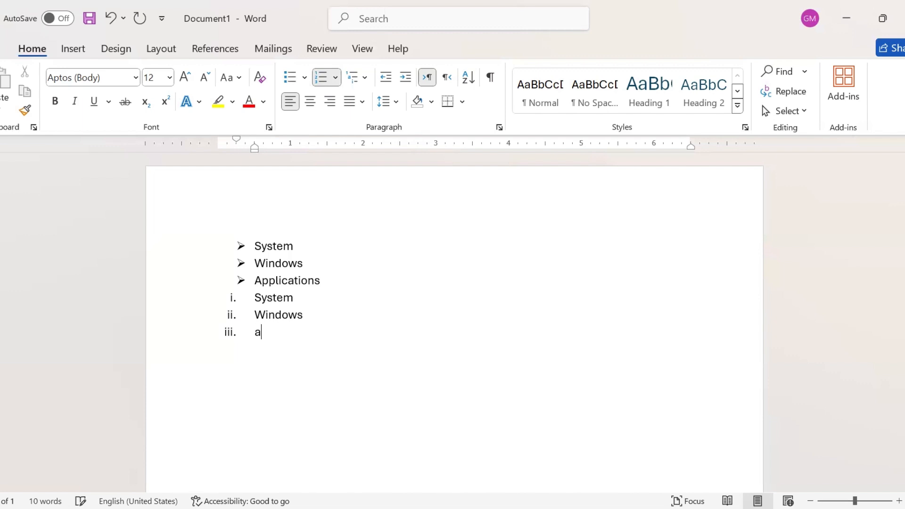
{"action": "type", "text": "pplications"}
{"action": "key", "text": "Return"}
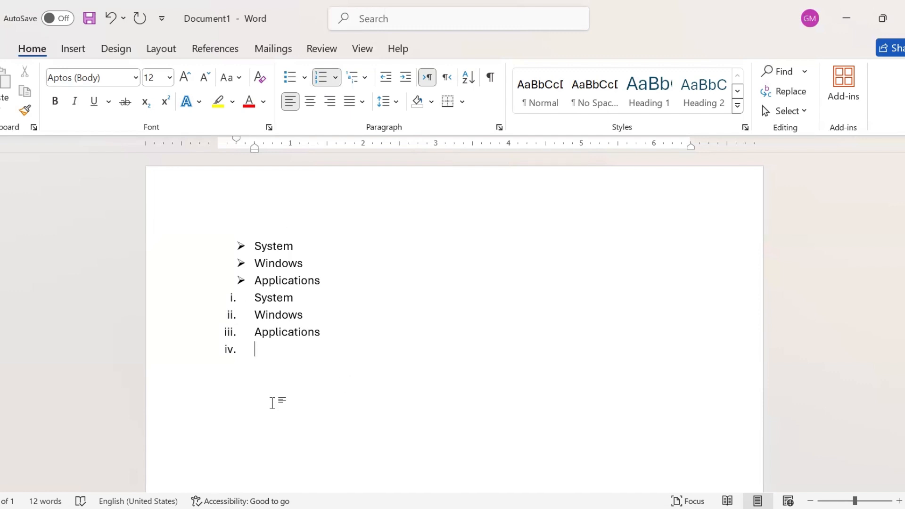
{"action": "left_click", "coordinate": [322, 83]}
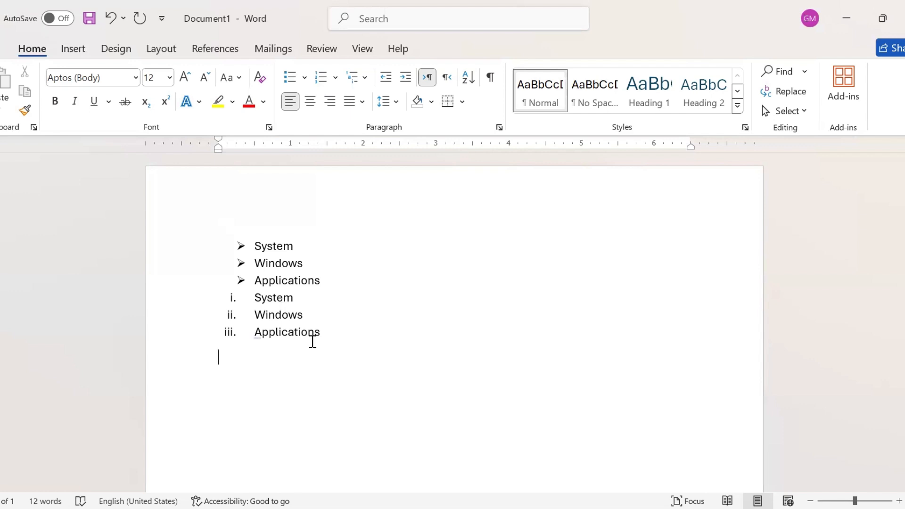
Remove the numbering from the three items of the Roman-numeral list.
{"action": "left_click_drag", "start_coordinate": [321, 338], "coordinate": [242, 303]}
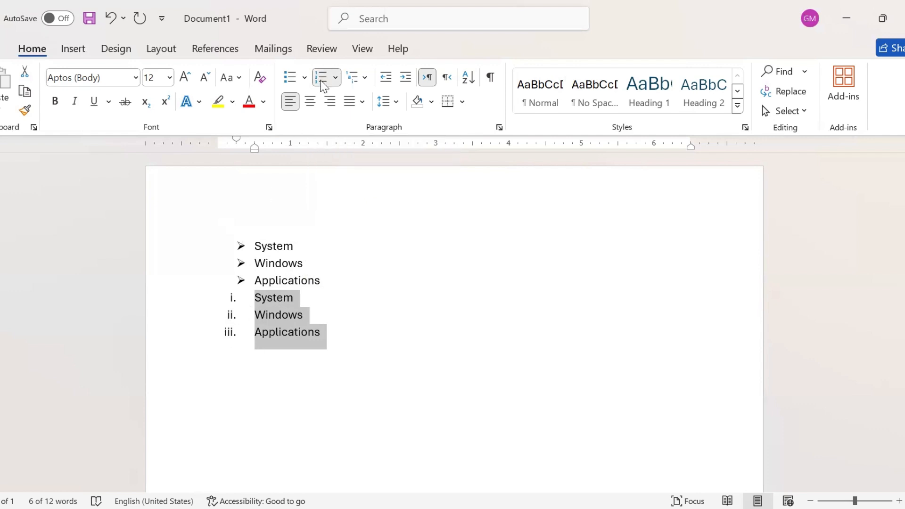
{"action": "left_click", "coordinate": [323, 78]}
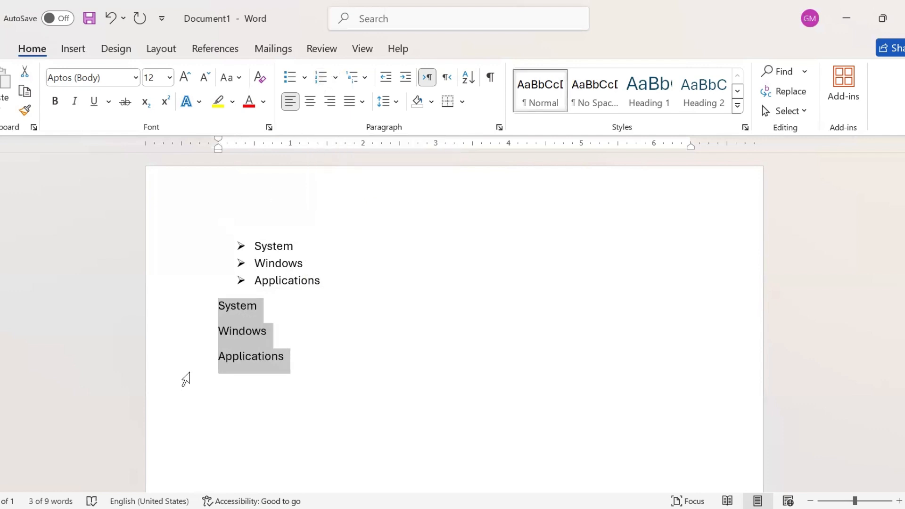
{"action": "left_click", "coordinate": [312, 372]}
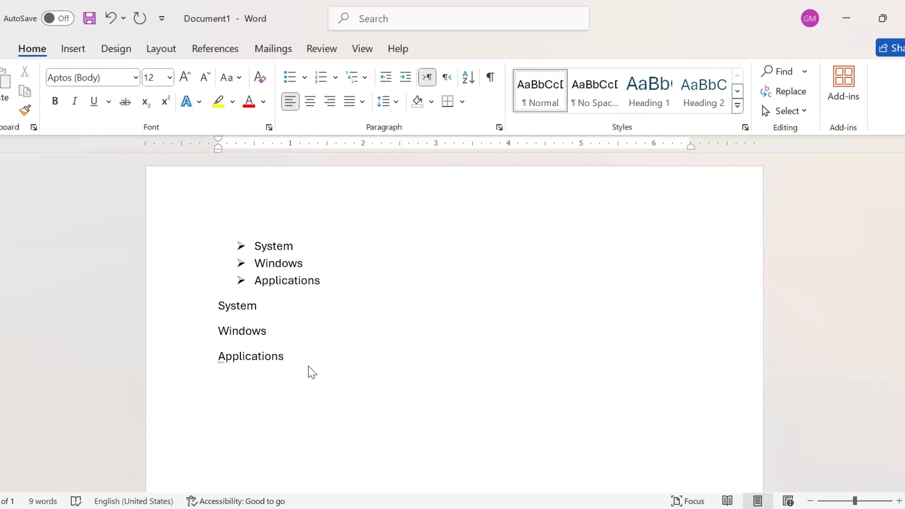
Apply the "1) 2) 3)" number format to the unnumbered System, Windows and Applications lines.
{"action": "left_click_drag", "start_coordinate": [289, 358], "coordinate": [213, 305]}
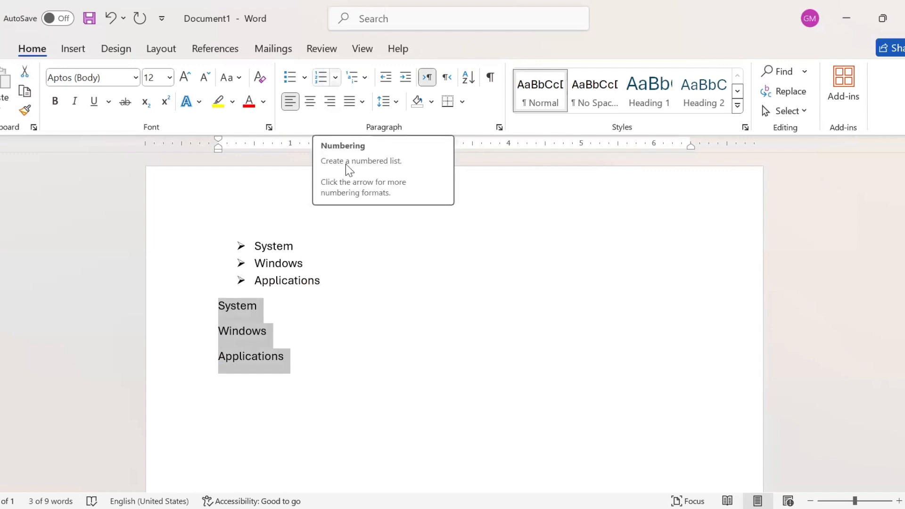
{"action": "left_click", "coordinate": [336, 77]}
{"action": "left_click", "coordinate": [471, 242]}
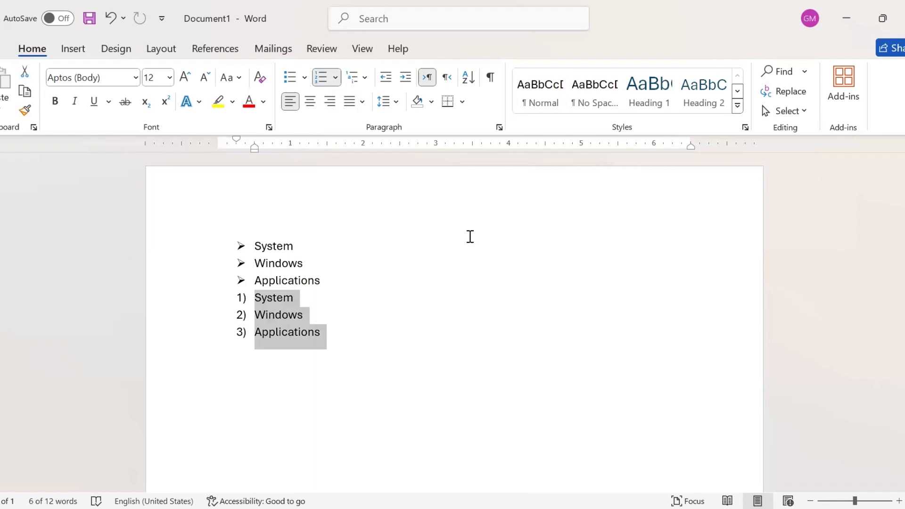
{"action": "left_click", "coordinate": [394, 338]}
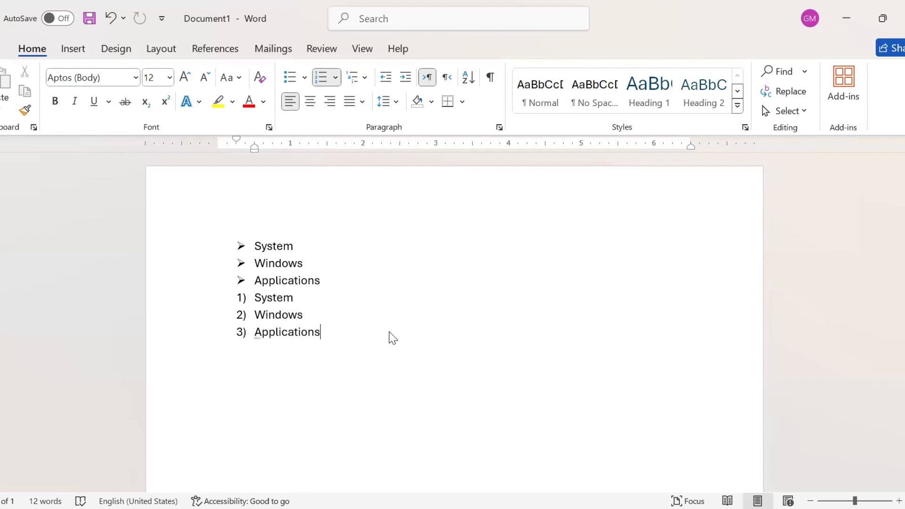
Change all six list items, bulleted and numbered, to hollow circle bullets.
{"action": "left_click_drag", "start_coordinate": [317, 334], "coordinate": [260, 246]}
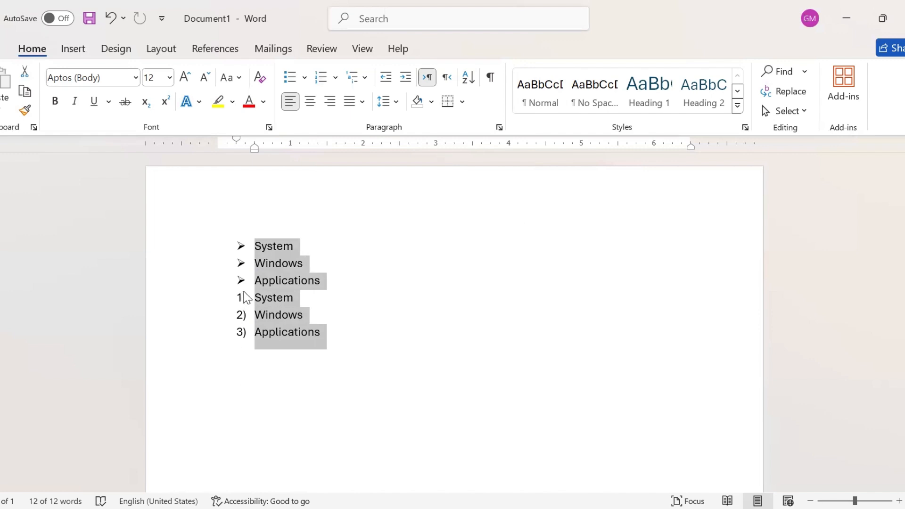
{"action": "left_click", "coordinate": [305, 78]}
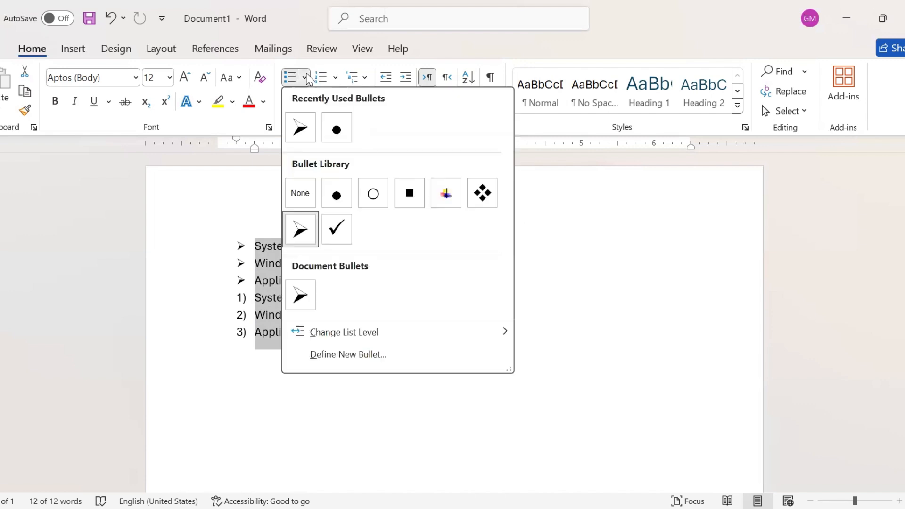
{"action": "left_click", "coordinate": [374, 192]}
{"action": "left_click", "coordinate": [361, 379]}
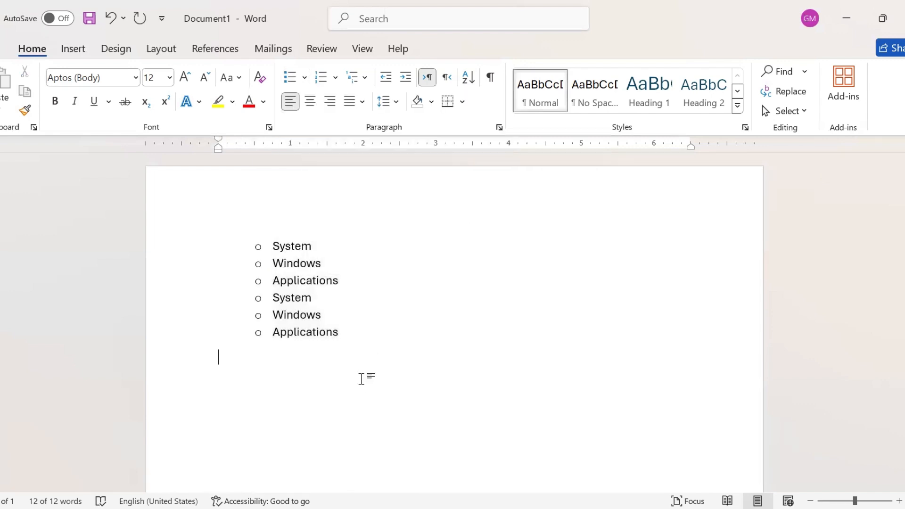
Start defining a new bullet for the empty line below the list and open its symbol selection.
{"action": "left_click", "coordinate": [305, 79]}
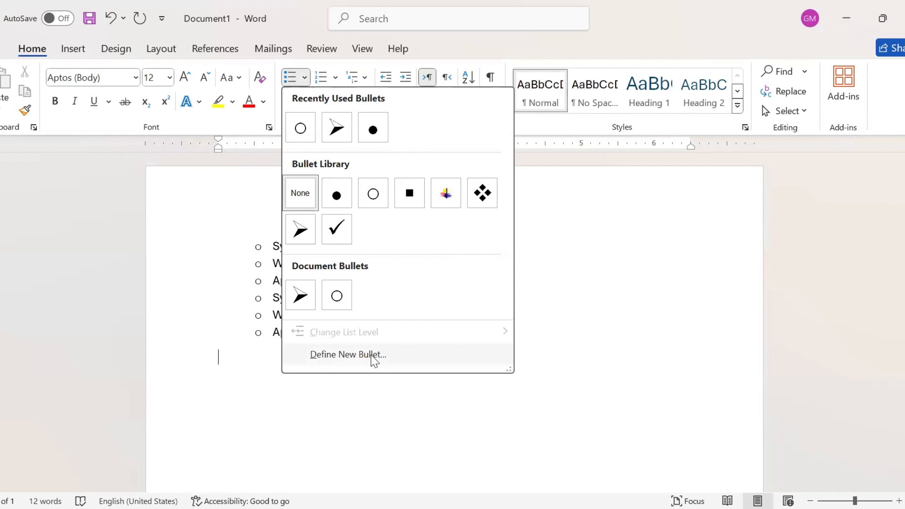
{"action": "left_click", "coordinate": [344, 355]}
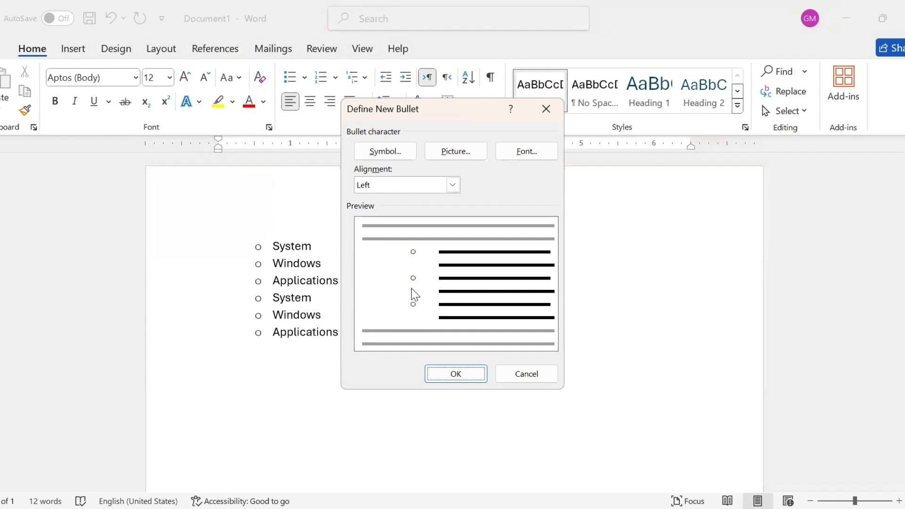
{"action": "left_click", "coordinate": [386, 152]}
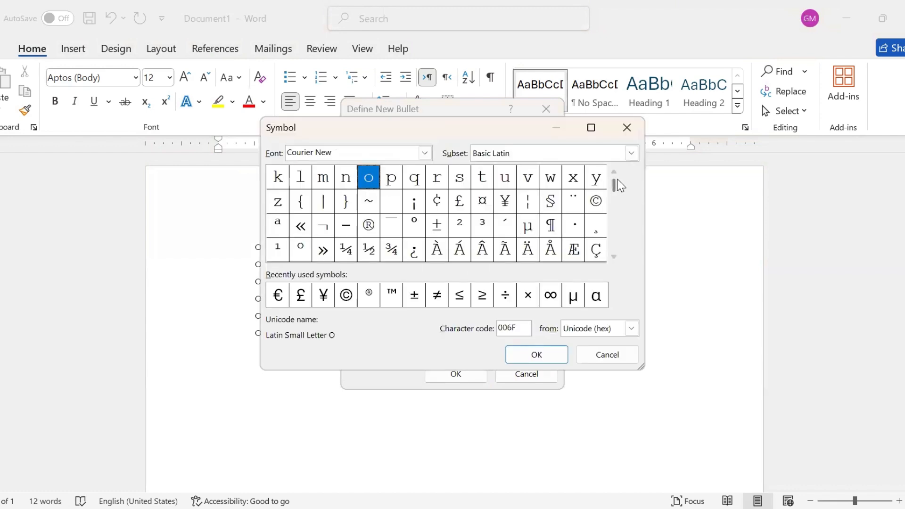
Switch the symbol font to Corbel and look through its characters.
{"action": "left_click", "coordinate": [424, 153]}
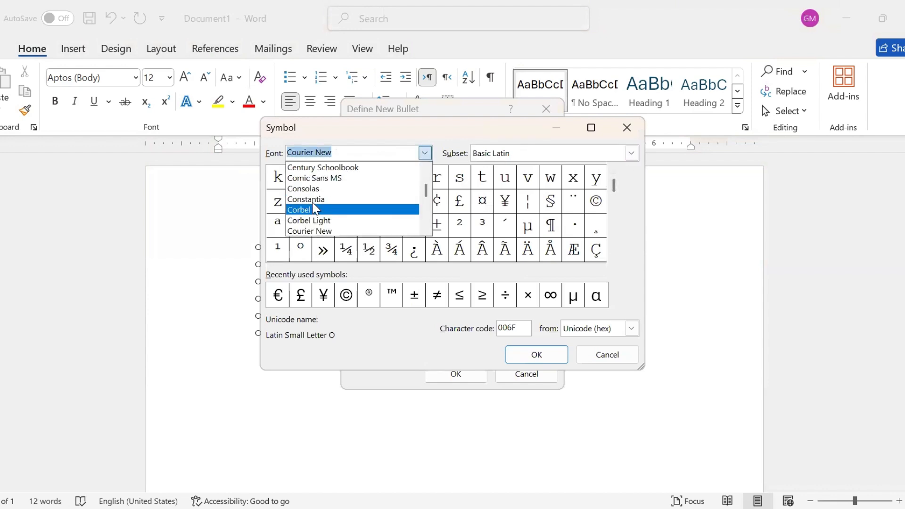
{"action": "left_click", "coordinate": [324, 211]}
{"action": "mouse_move", "coordinate": [615, 186]}
{"action": "left_mouse_down"}
{"action": "mouse_move", "coordinate": [618, 242]}
{"action": "mouse_move", "coordinate": [608, 188]}
{"action": "left_mouse_up"}
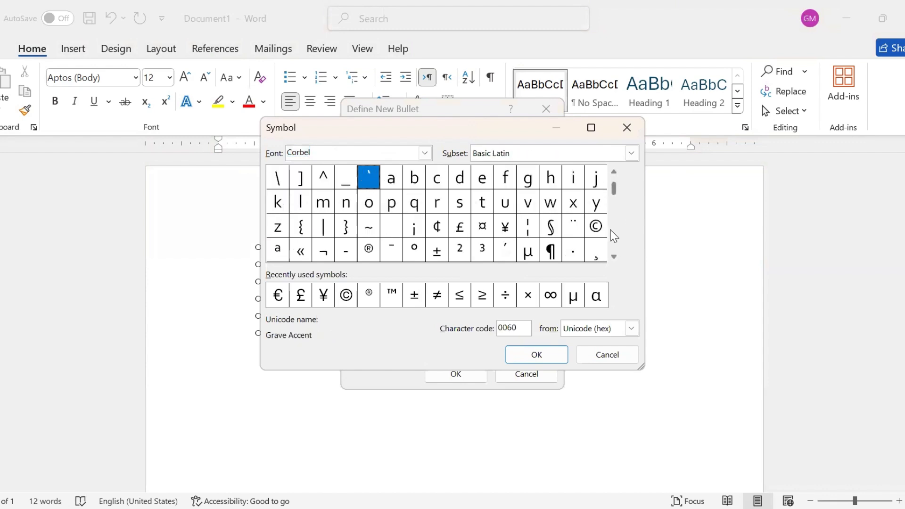
Set the symbol font for the new bullet to Webdings.
{"action": "left_click", "coordinate": [424, 153]}
{"action": "left_click", "coordinate": [426, 231]}
{"action": "left_click", "coordinate": [426, 230]}
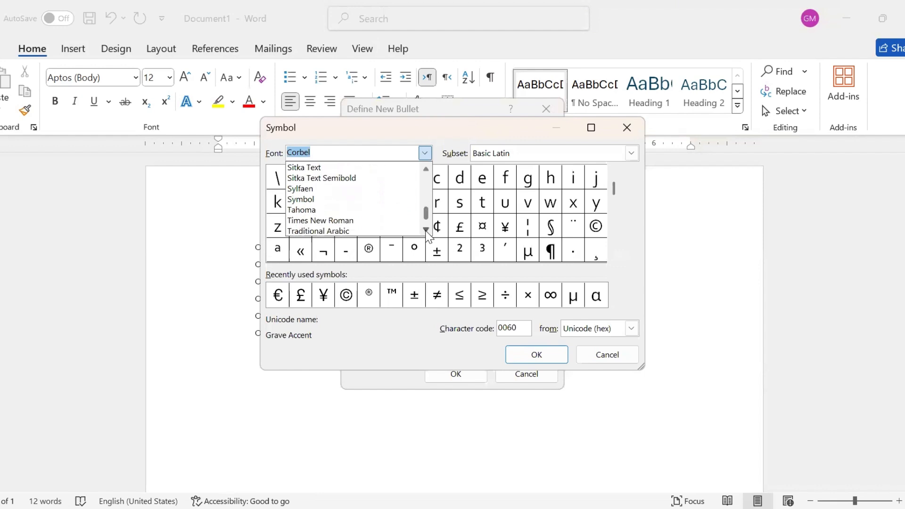
{"action": "left_click", "coordinate": [426, 231]}
{"action": "left_click", "coordinate": [426, 230]}
{"action": "left_click", "coordinate": [426, 230]}
{"action": "left_click", "coordinate": [426, 230]}
{"action": "right_click", "coordinate": [426, 231]}
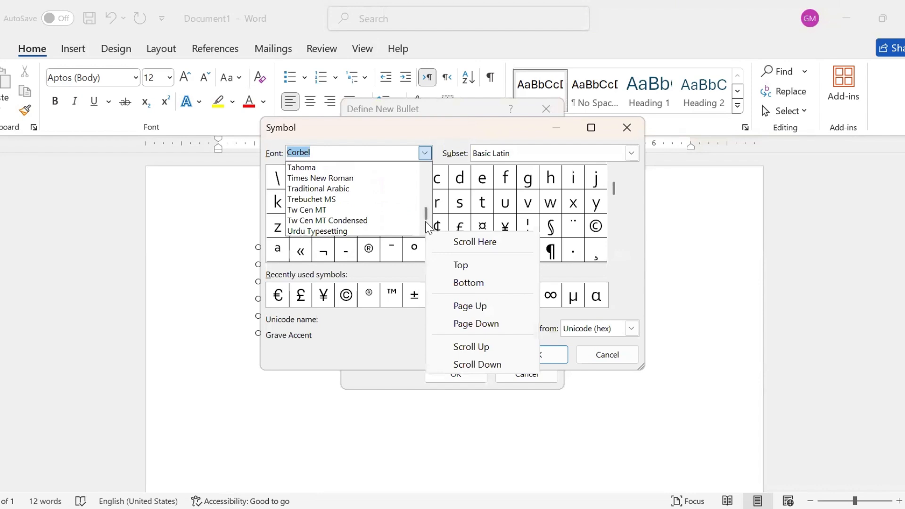
{"action": "left_click", "coordinate": [475, 242]}
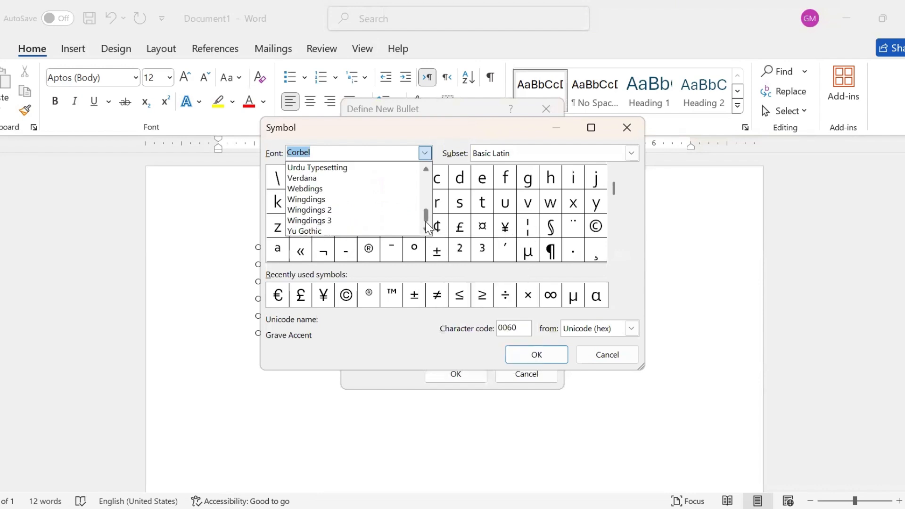
{"action": "left_click", "coordinate": [312, 190]}
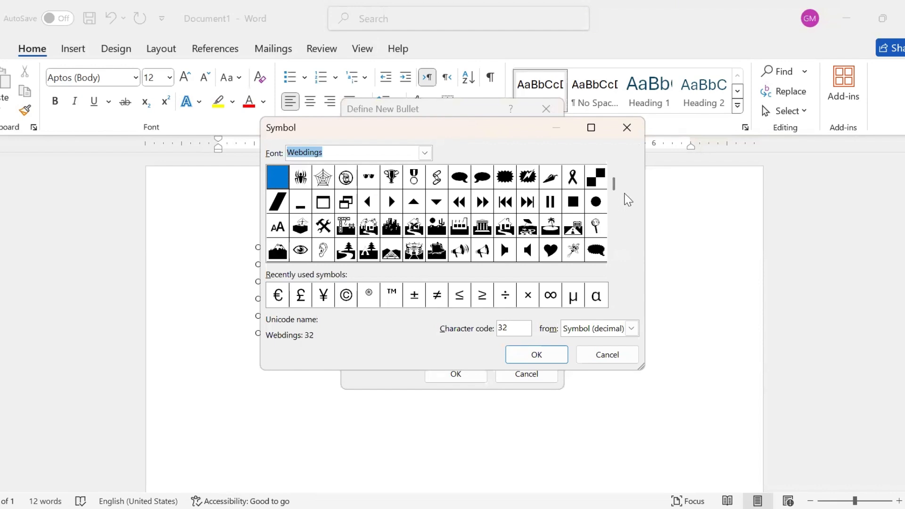
Choose the Webdings motorcycle symbol, character code 140, as the new bullet character.
{"action": "left_click_drag", "start_coordinate": [614, 184], "coordinate": [617, 212]}
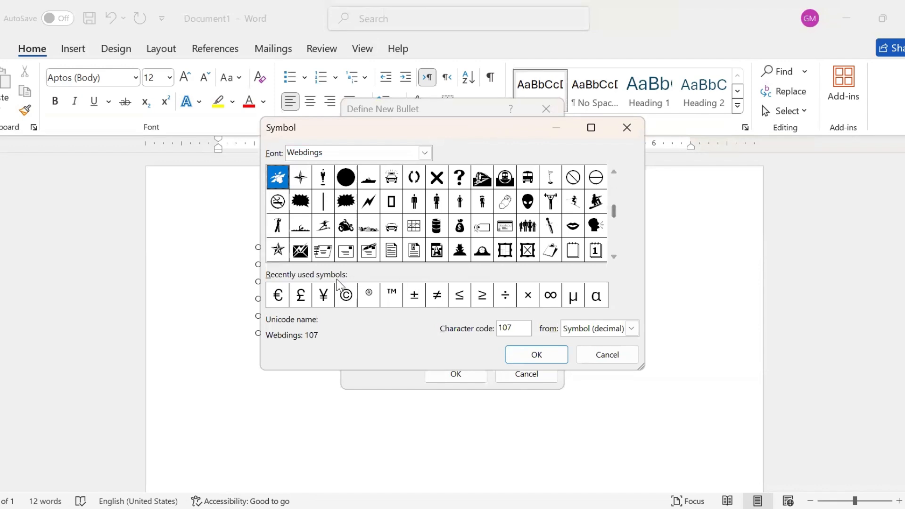
{"action": "left_click", "coordinate": [346, 231]}
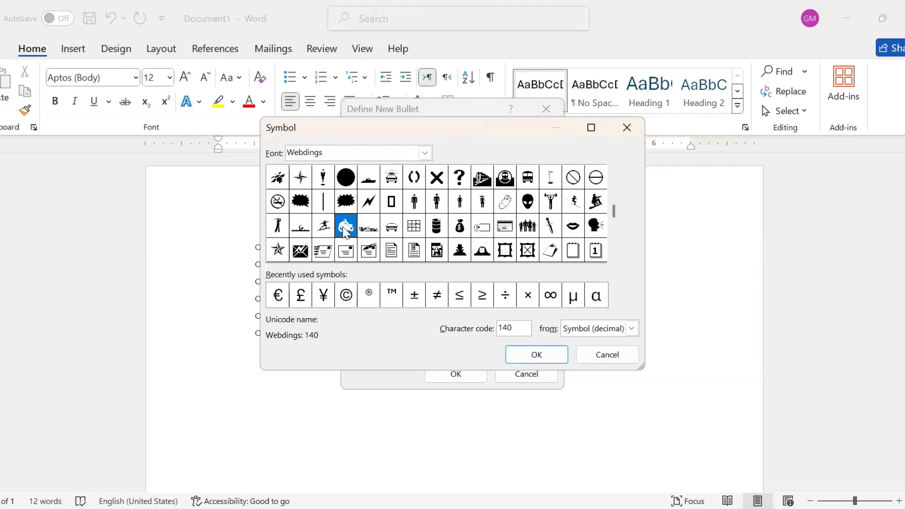
{"action": "left_click", "coordinate": [541, 359]}
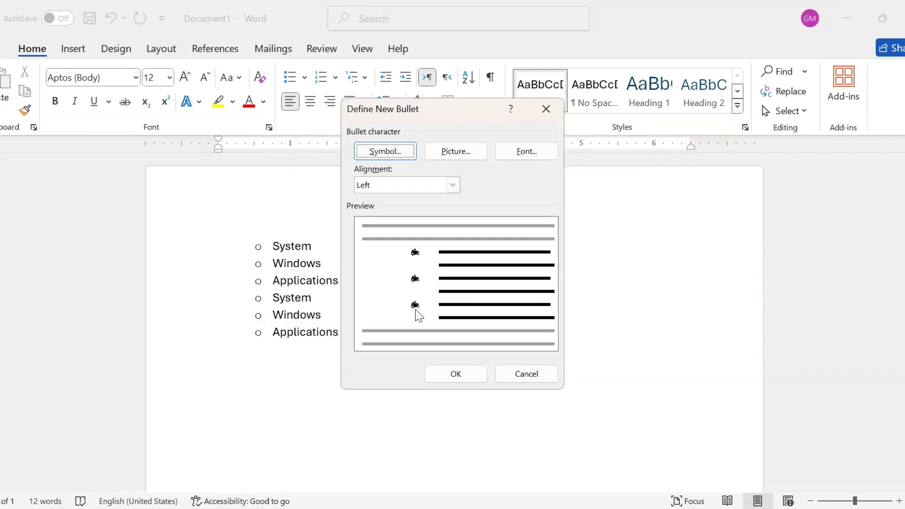
Format the new bullet's font as bold, size 12, with the standard red font color.
{"action": "key", "text": "Tab"}
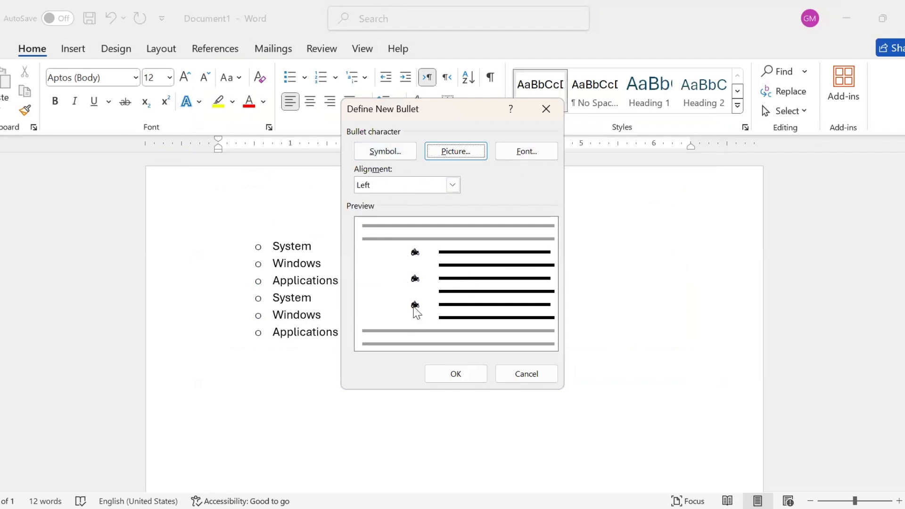
{"action": "left_click", "coordinate": [534, 149]}
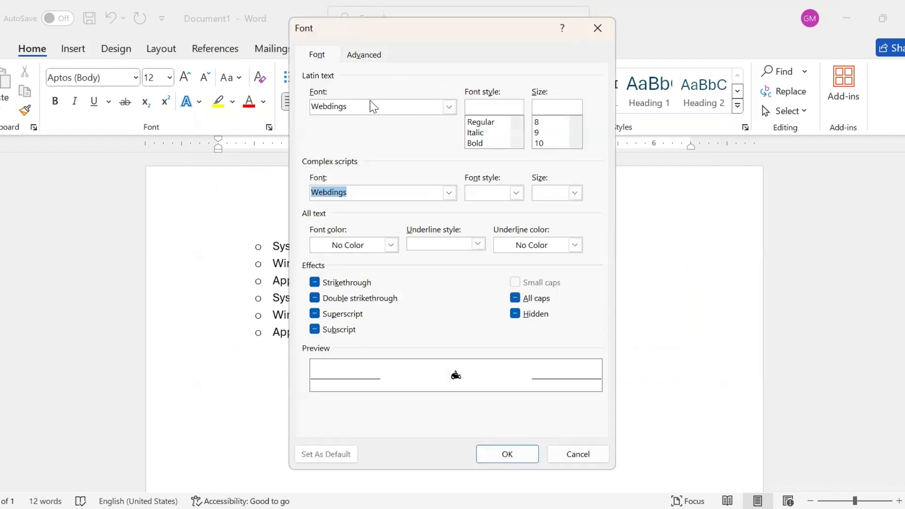
{"action": "left_click", "coordinate": [476, 143]}
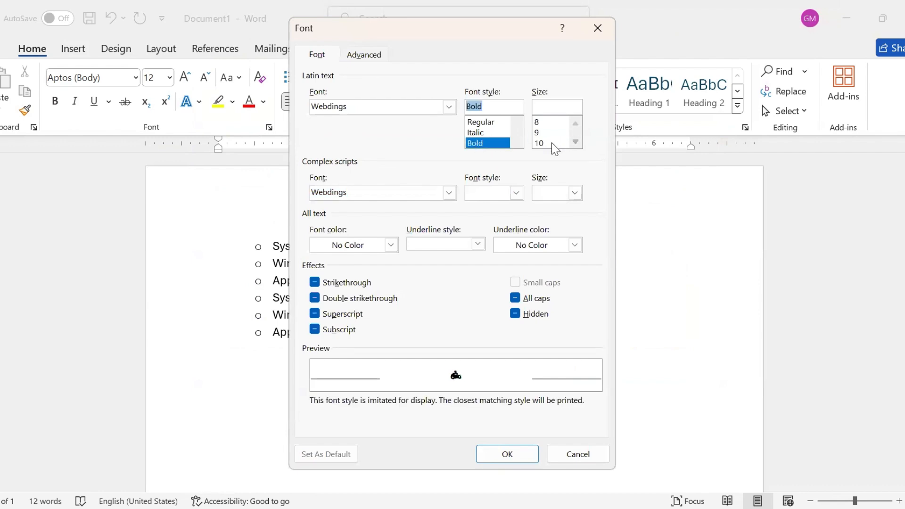
{"action": "left_click", "coordinate": [576, 142]}
{"action": "left_click", "coordinate": [576, 142]}
{"action": "left_click", "coordinate": [575, 142]}
{"action": "left_click", "coordinate": [543, 133]}
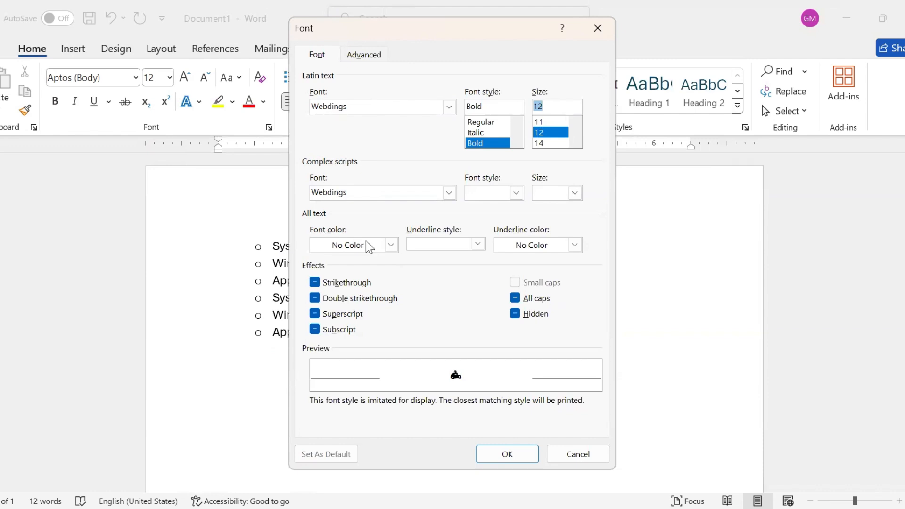
{"action": "left_click", "coordinate": [391, 245]}
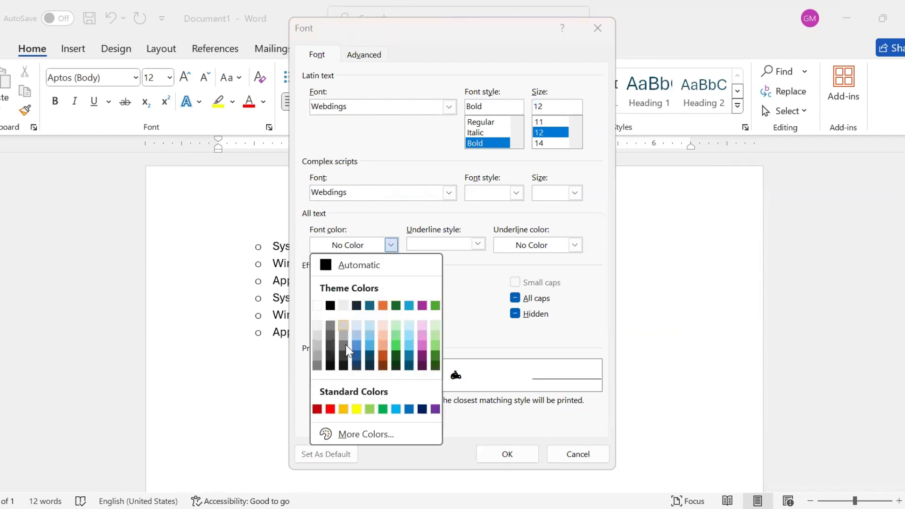
{"action": "left_click", "coordinate": [330, 410]}
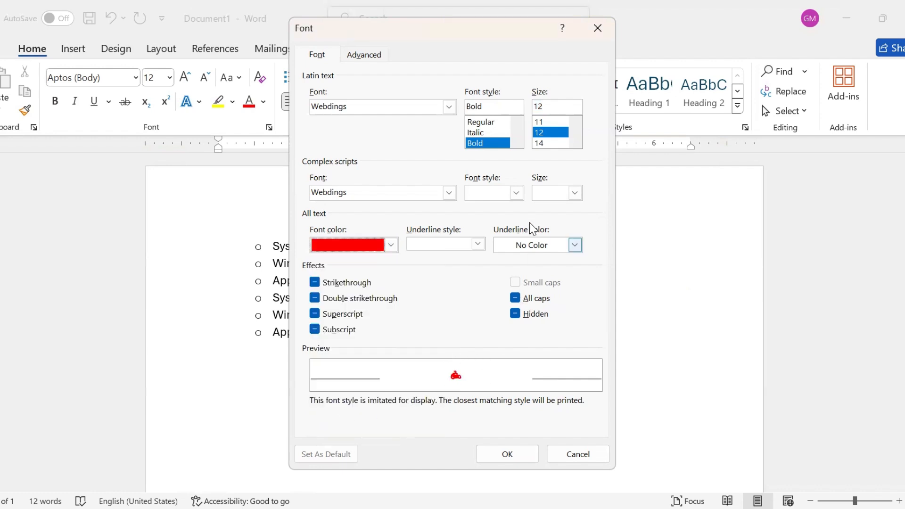
Increase the bullet's font size to 14 and accept the font settings without choosing an underline style.
{"action": "left_click", "coordinate": [542, 143]}
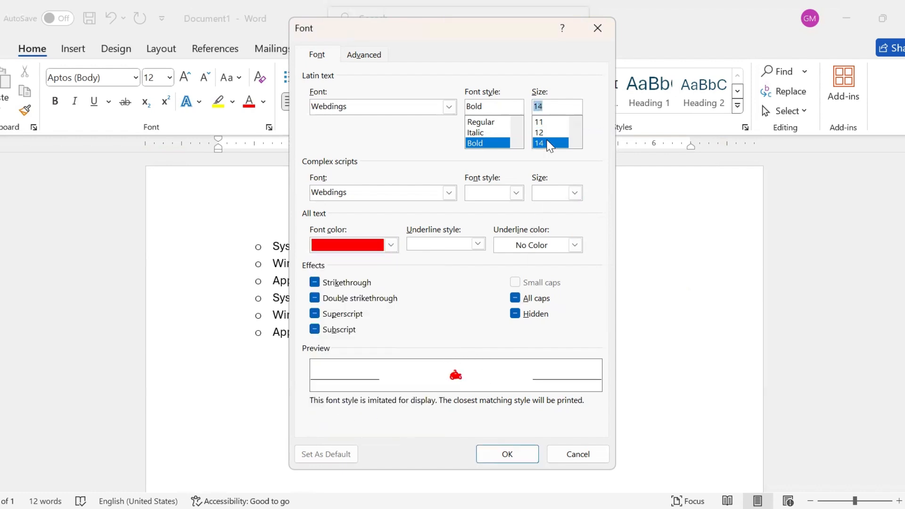
{"action": "left_click", "coordinate": [479, 244]}
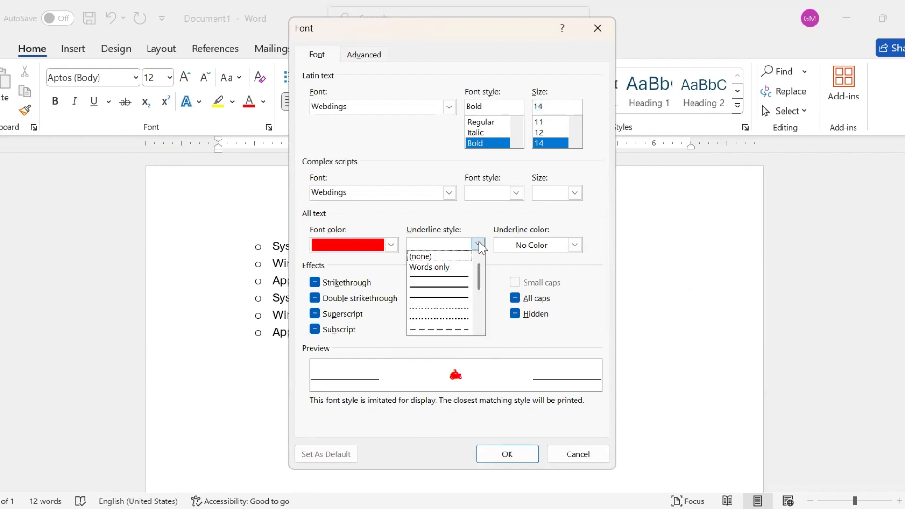
{"action": "left_click", "coordinate": [479, 242]}
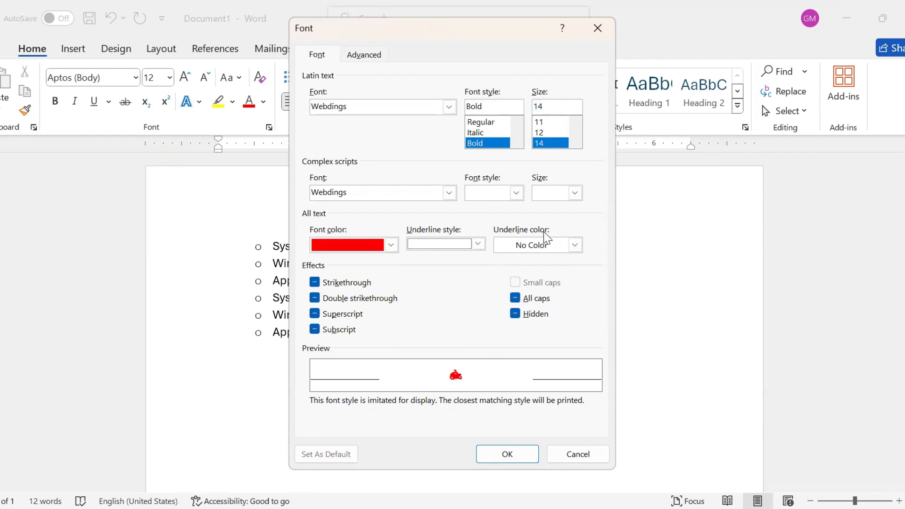
{"action": "left_click", "coordinate": [508, 453]}
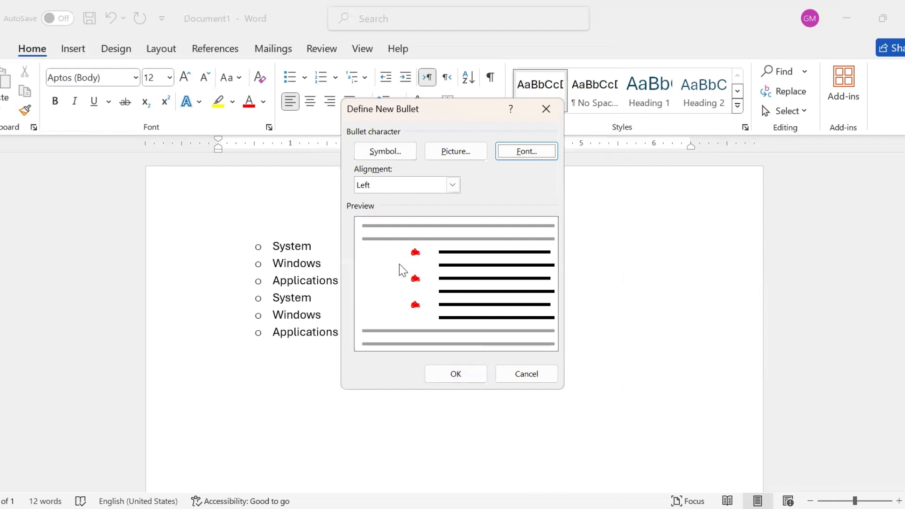
Try Right alignment for the new bullet, settle on Centered, and apply the bullet to the empty line.
{"action": "left_click", "coordinate": [453, 185]}
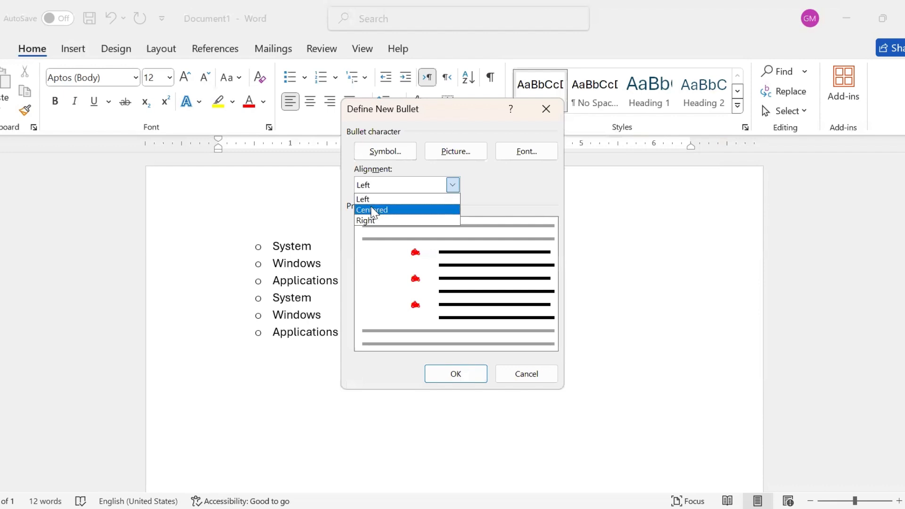
{"action": "left_click", "coordinate": [373, 211]}
{"action": "left_click", "coordinate": [452, 184]}
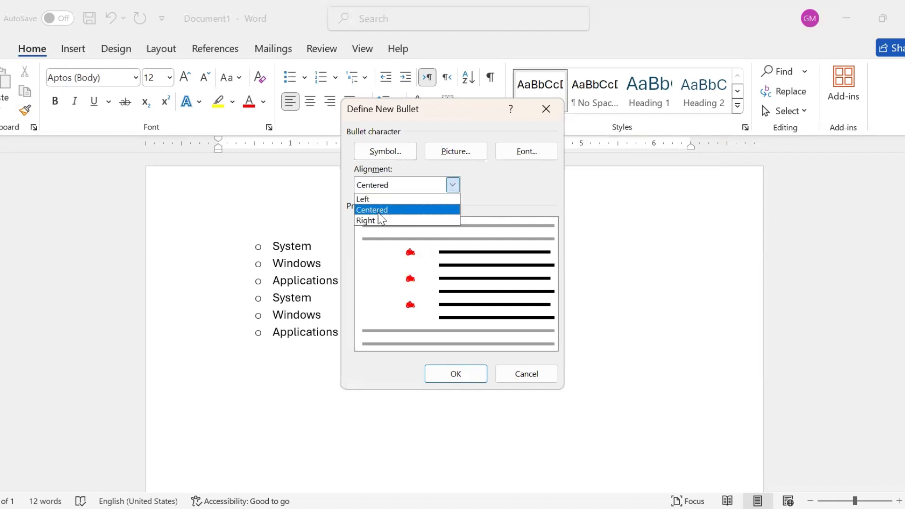
{"action": "left_click", "coordinate": [376, 221]}
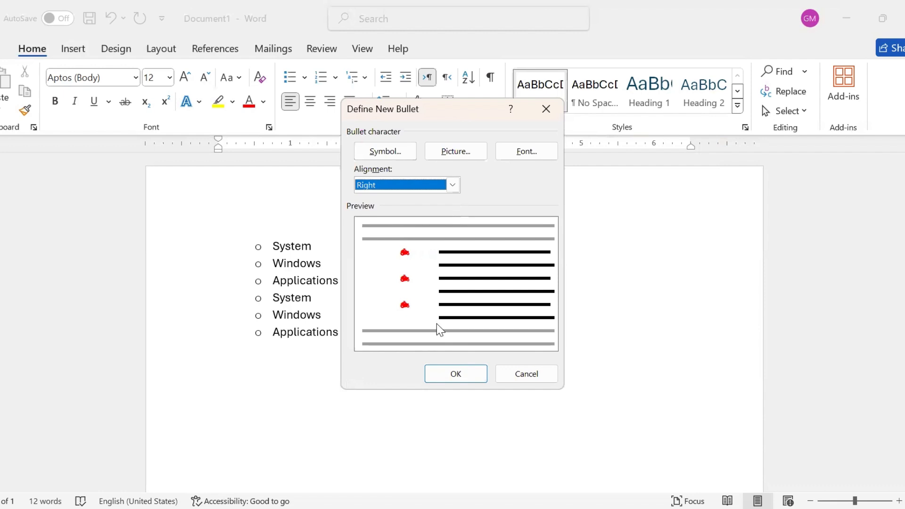
{"action": "left_click", "coordinate": [452, 186]}
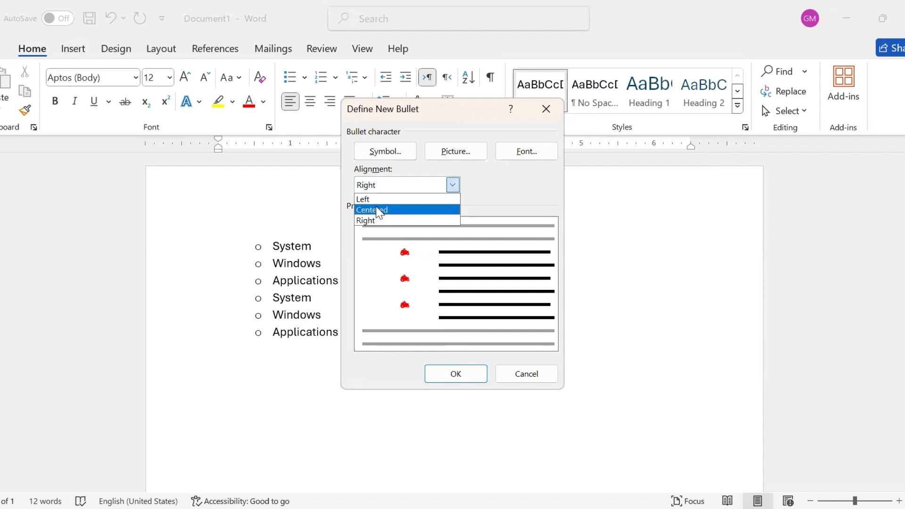
{"action": "left_click", "coordinate": [379, 210]}
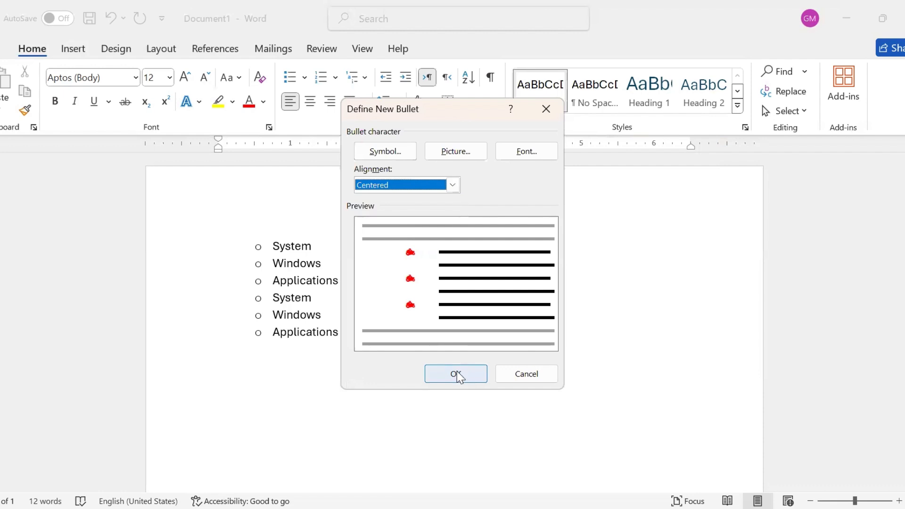
{"action": "left_click", "coordinate": [457, 373]}
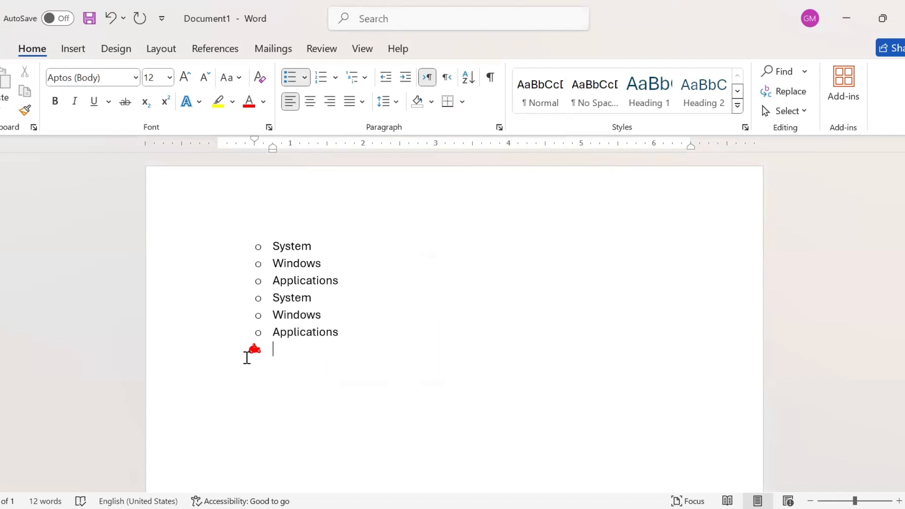
Add the items Windows and Word with the red motorcycle bullet, and end the list on the following line.
{"action": "type", "text": "windows"}
{"action": "key", "text": "Return"}
{"action": "type", "text": "w"}
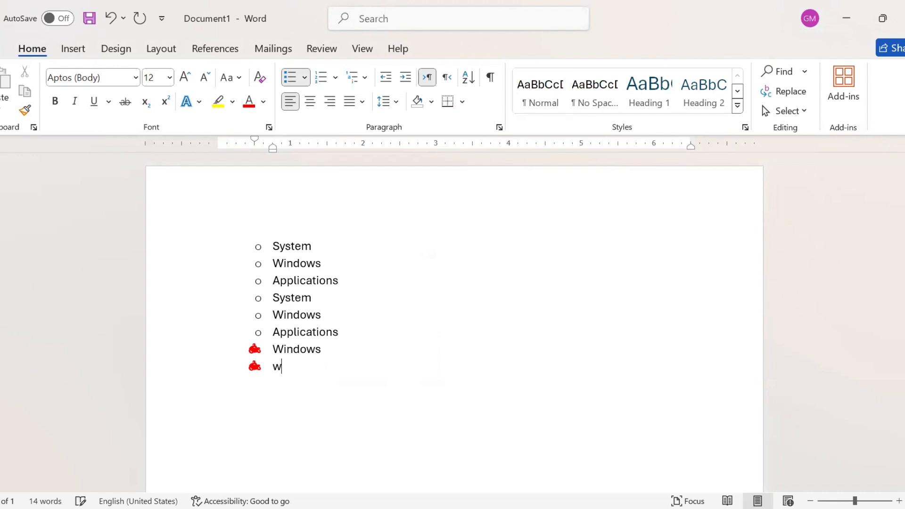
{"action": "type", "text": "ord"}
{"action": "key", "text": "Return"}
{"action": "left_click", "coordinate": [294, 79]}
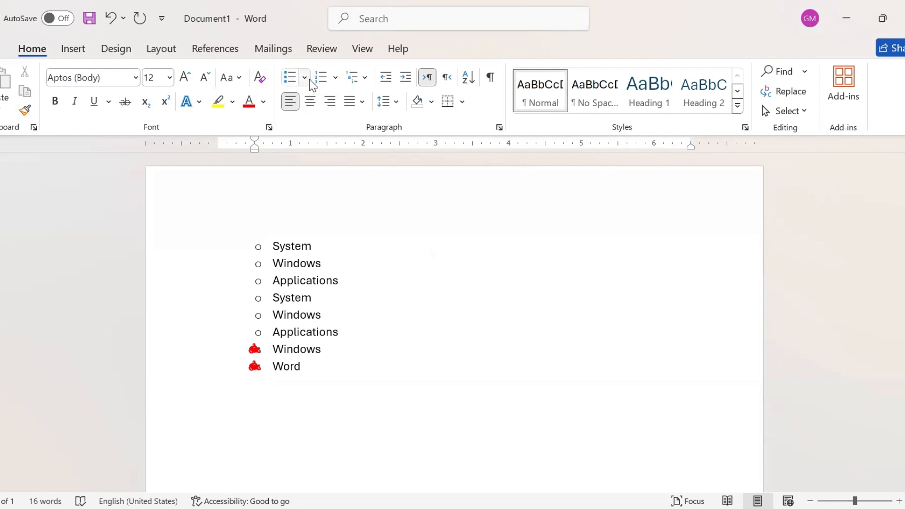
Start defining a new number format and set its number style to "First, Second, Third ...".
{"action": "left_click", "coordinate": [337, 80]}
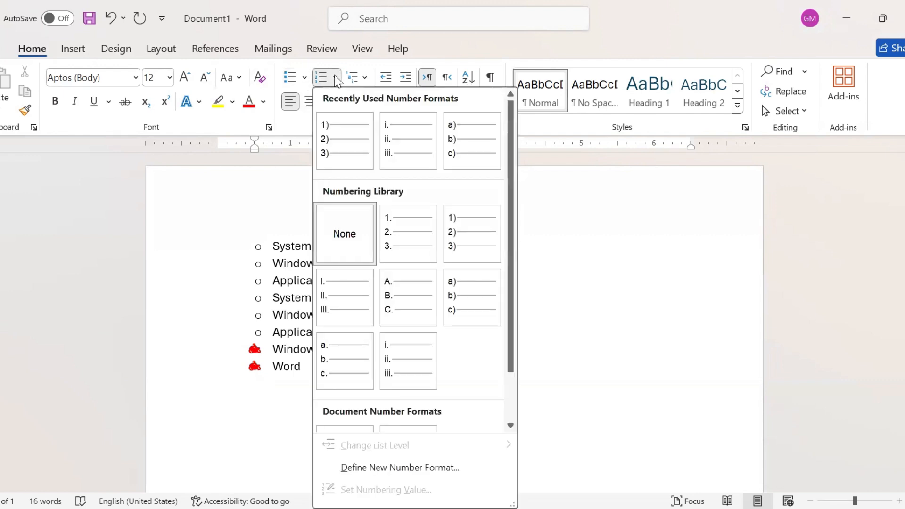
{"action": "left_click", "coordinate": [395, 469]}
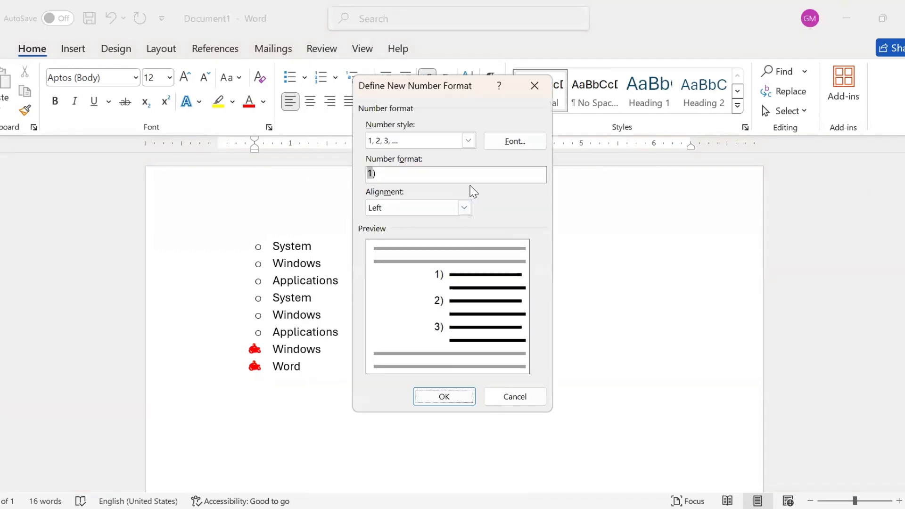
{"action": "left_click", "coordinate": [468, 142]}
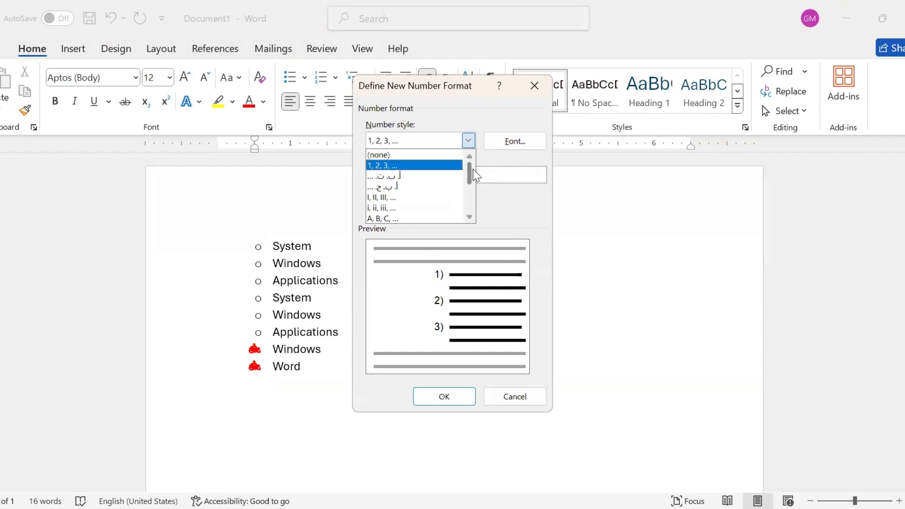
{"action": "left_click_drag", "start_coordinate": [471, 172], "coordinate": [473, 192]}
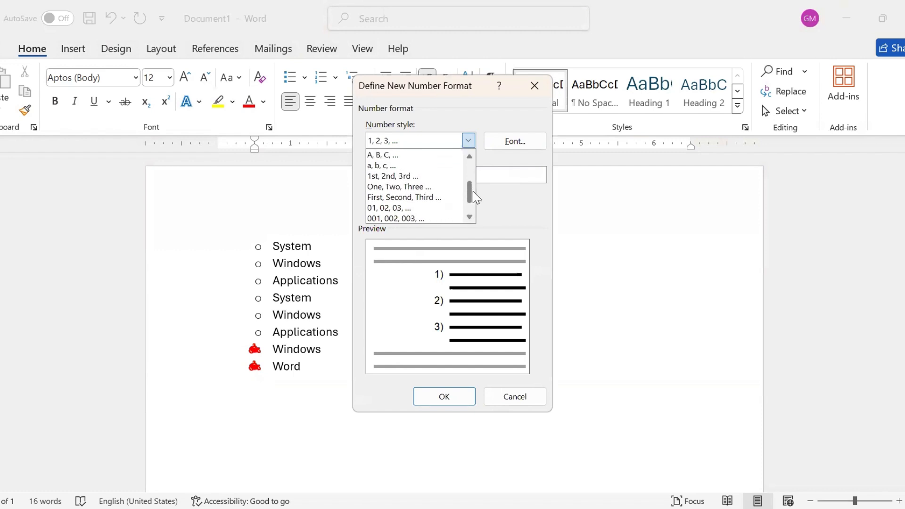
{"action": "left_click", "coordinate": [398, 199]}
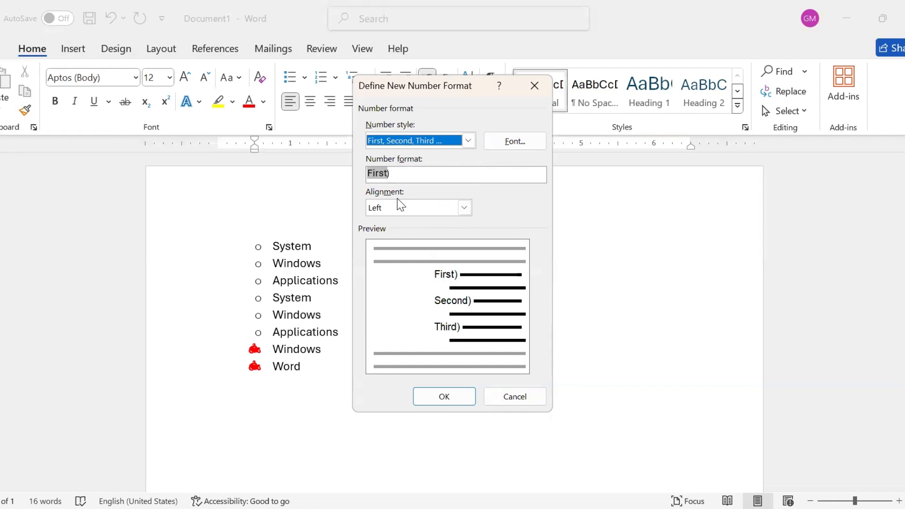
Replace the parenthesis after First in the number format, trying a hyphen and a period and settling on a comma.
{"action": "left_click", "coordinate": [515, 141]}
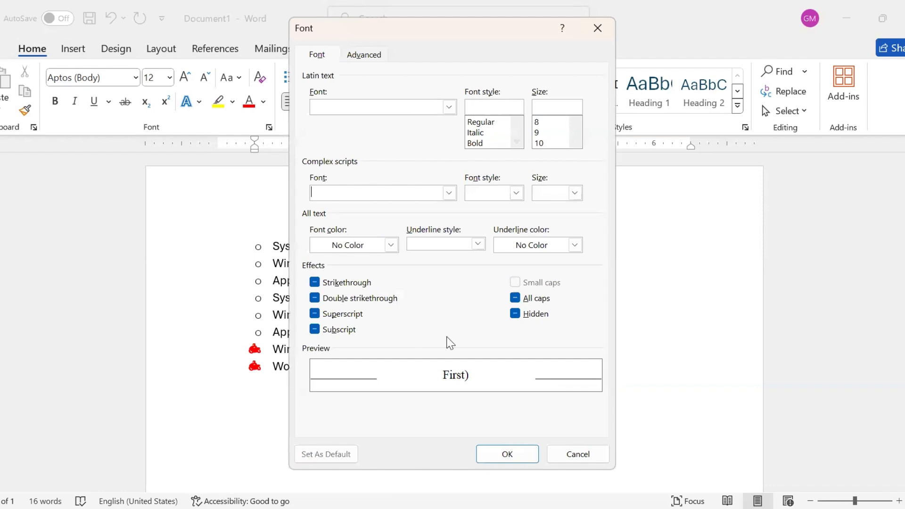
{"action": "left_click", "coordinate": [580, 459]}
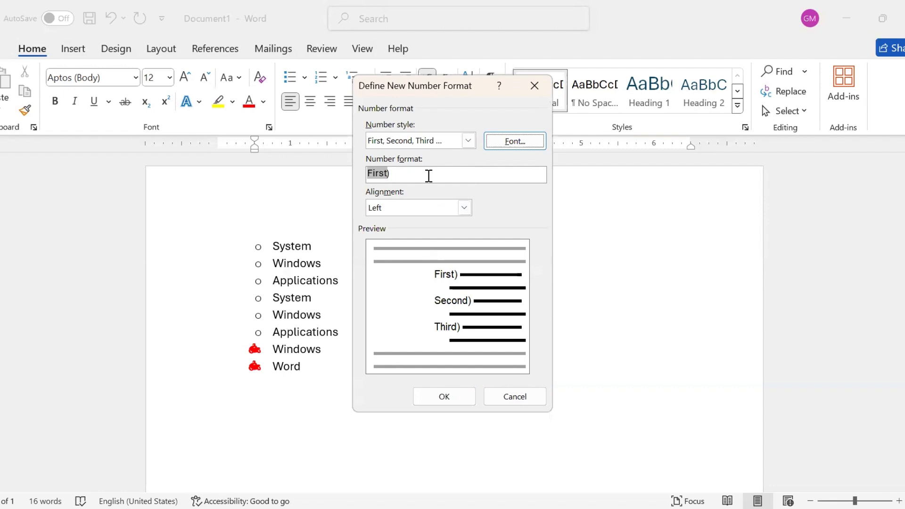
{"action": "left_click", "coordinate": [395, 176]}
{"action": "key", "text": "BackSpace"}
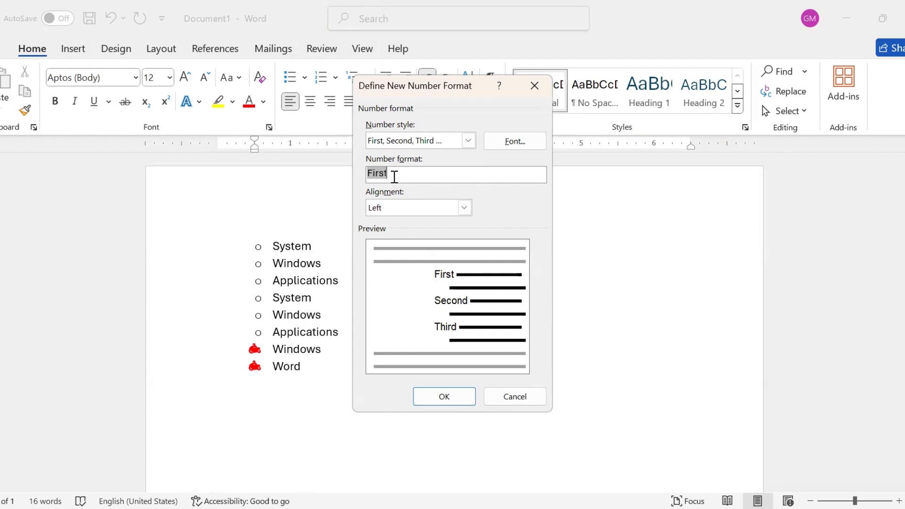
{"action": "type", "text": "-"}
{"action": "key", "text": "BackSpace"}
{"action": "type", "text": "."}
{"action": "key", "text": "BackSpace"}
{"action": "type", "text": ","}
Add the prefix "I." before First in the number format and accept the new format.
{"action": "type", "text": "1."}
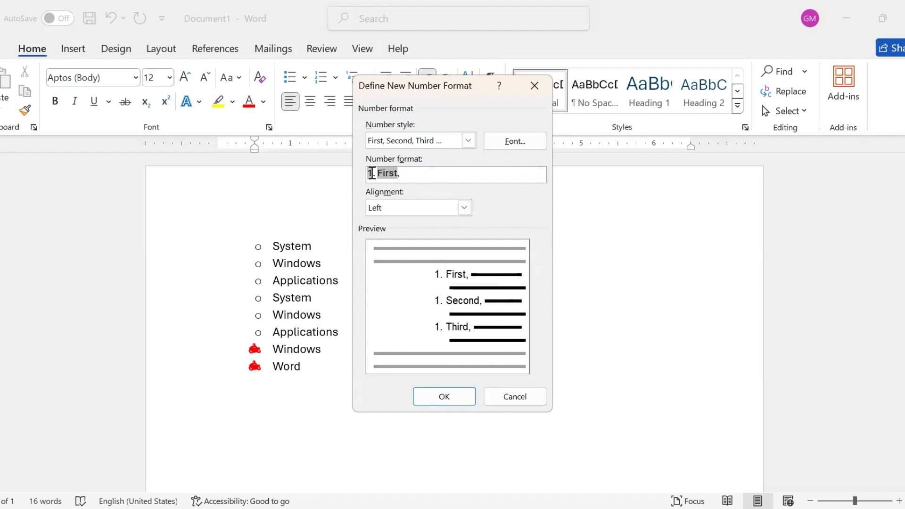
{"action": "type", "text": "I"}
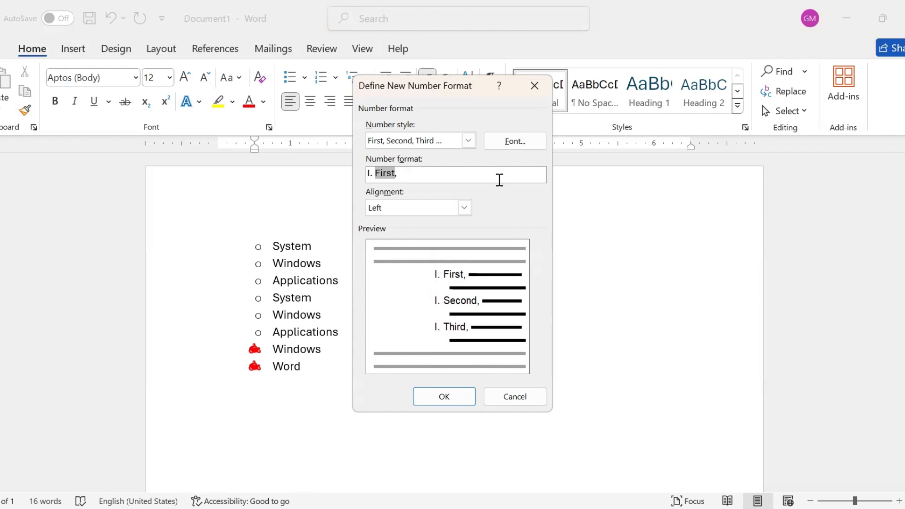
{"action": "left_click", "coordinate": [458, 401]}
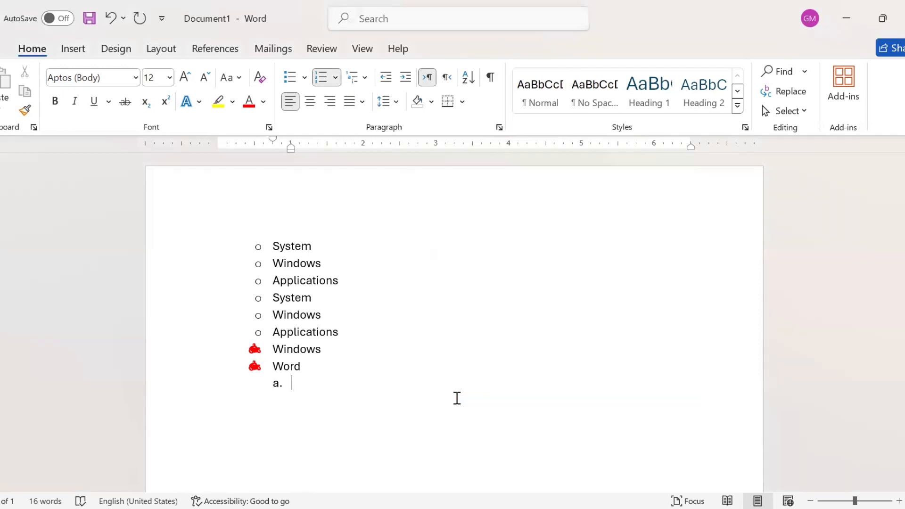
Enter System as the first item in the "I. First," number format and continue to the second item.
{"action": "left_click", "coordinate": [386, 84]}
{"action": "key", "text": "Tab"}
{"action": "type", "text": "System"}
{"action": "key", "text": "Return"}
{"action": "type", "text": "Second, "}
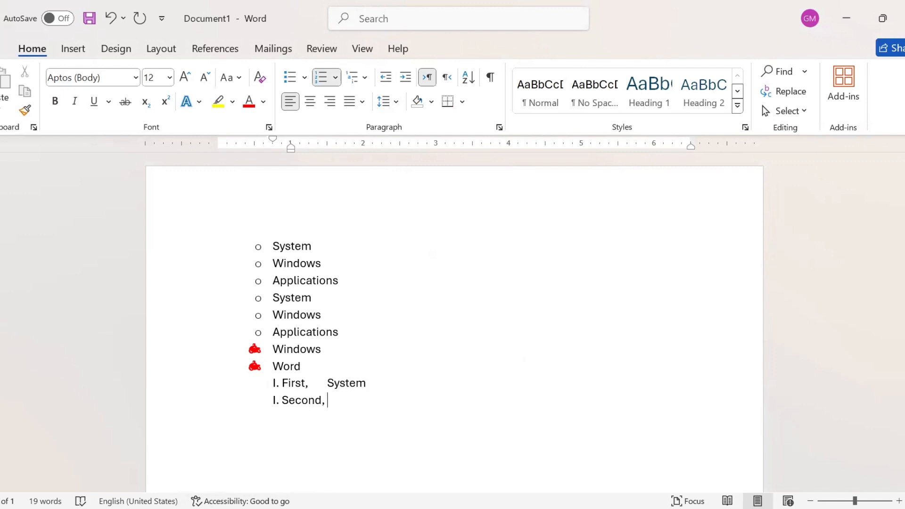
Add Applications and Antivirus as the second and third items, and start a fourth item.
{"action": "type", "text": "a"}
{"action": "key", "text": "BackSpace"}
{"action": "type", "text": "Applications"}
{"action": "key", "text": "Return"}
{"action": "type", "text": "Third,"}
{"action": "key", "text": "Tab"}
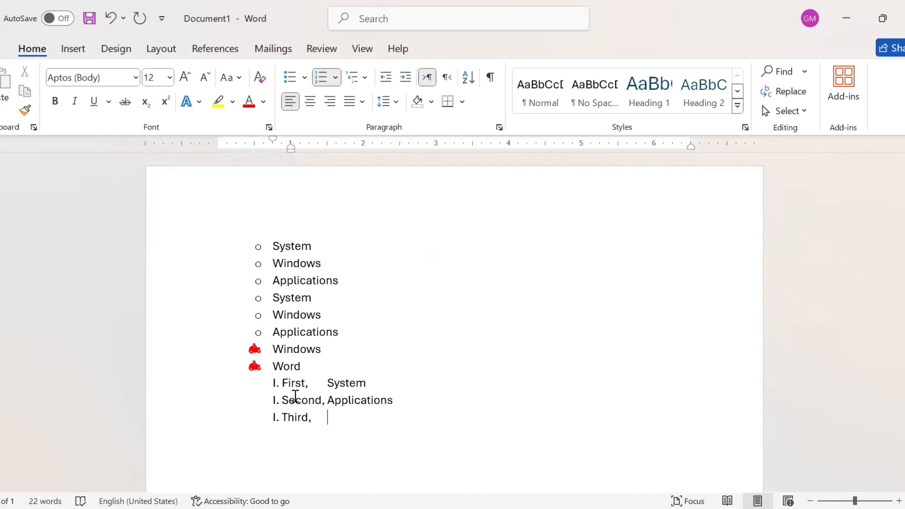
{"action": "type", "text": "Antivirus"}
{"action": "key", "text": "Return"}
{"action": "type", "text": "Fourth,"}
{"action": "key", "text": "Tab"}
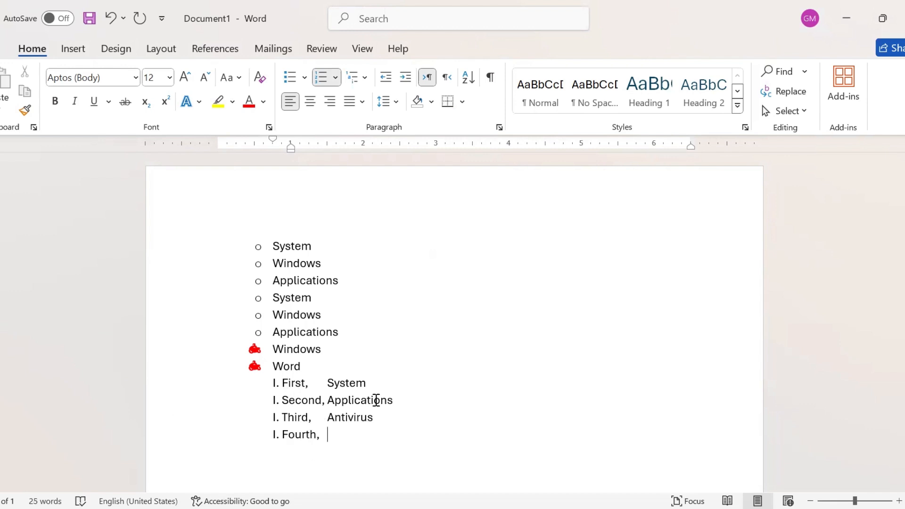
Change the numbering of the System, Applications and Antivirus items to the a), b), c) format.
{"action": "left_click_drag", "start_coordinate": [325, 435], "coordinate": [279, 383]}
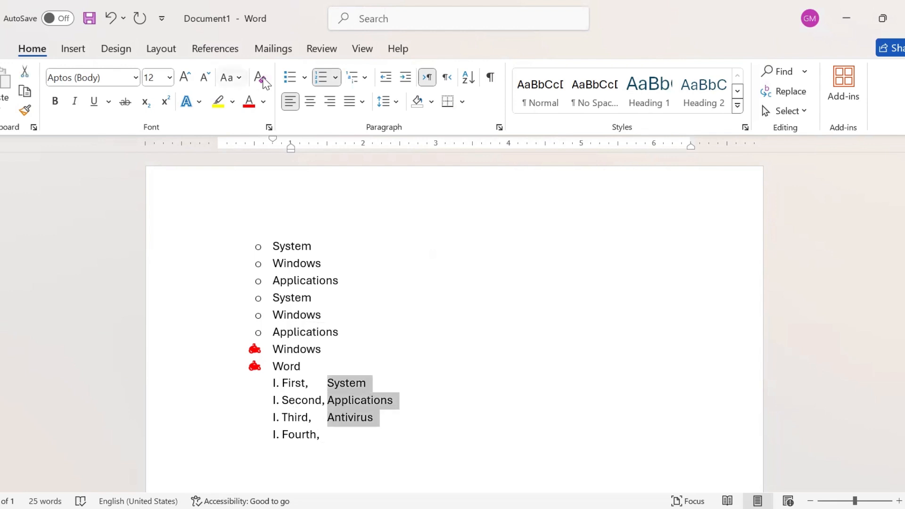
{"action": "left_click", "coordinate": [337, 77]}
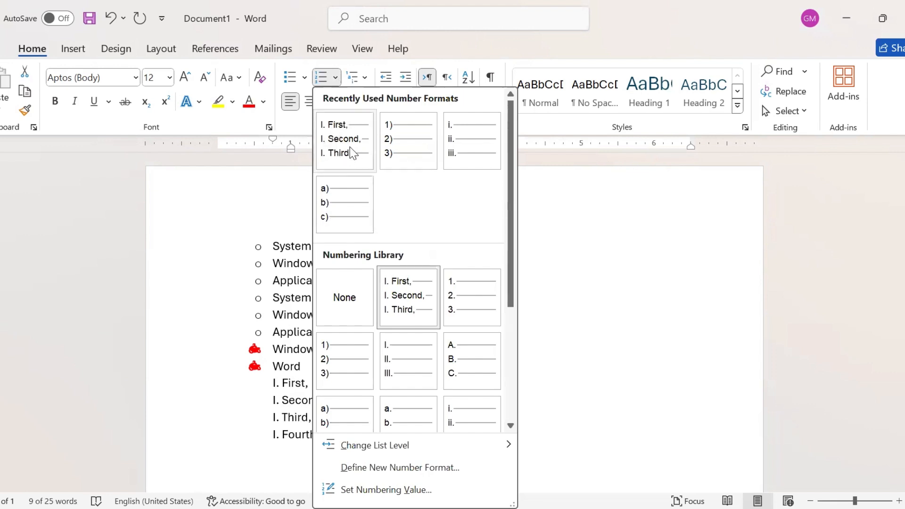
{"action": "left_click", "coordinate": [346, 216]}
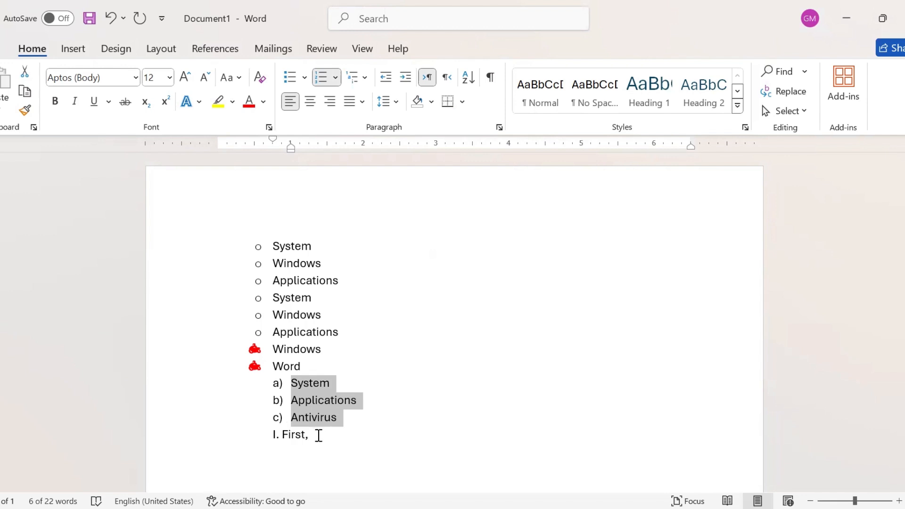
Delete all bulleted and numbered items, including the remaining number, so the document is empty.
{"action": "left_click_drag", "start_coordinate": [318, 436], "coordinate": [262, 252]}
{"action": "key", "text": "BackSpace"}
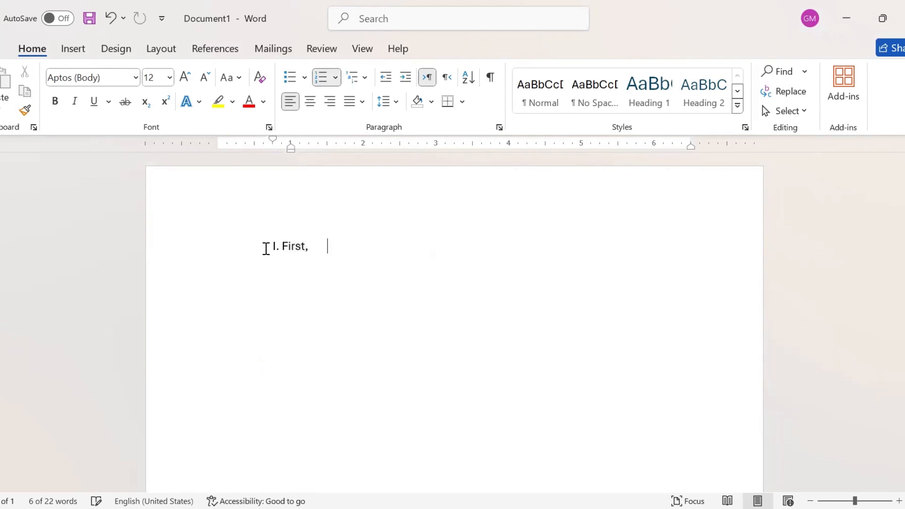
{"action": "key", "text": "BackSpace"}
{"action": "key", "text": "BackSpace"}
{"action": "key", "text": "BackSpace"}
{"action": "key", "text": "BackSpace"}
{"action": "key", "text": "BackSpace"}
{"action": "key", "text": "BackSpace"}
{"action": "key", "text": "BackSpace"}
{"action": "key", "text": "BackSpace"}
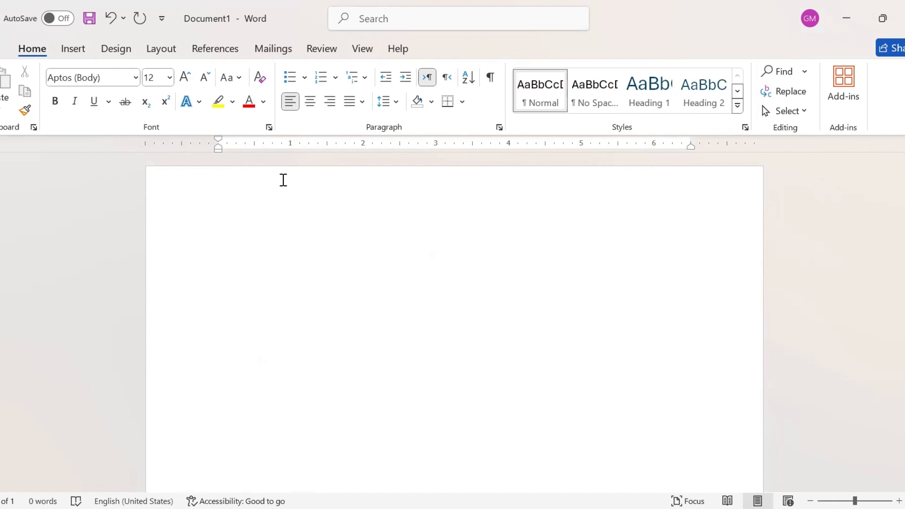
Turn on numbering for the empty line and apply the 1), 2), 3) format.
{"action": "left_click", "coordinate": [324, 81]}
{"action": "left_click", "coordinate": [324, 81]}
{"action": "left_click", "coordinate": [323, 82]}
{"action": "left_click", "coordinate": [324, 81]}
{"action": "left_click", "coordinate": [323, 82]}
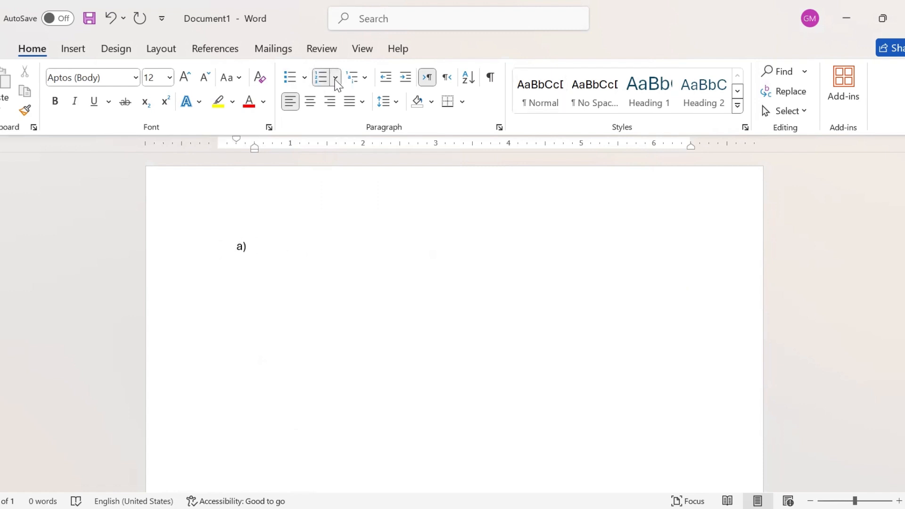
{"action": "left_click", "coordinate": [336, 79]}
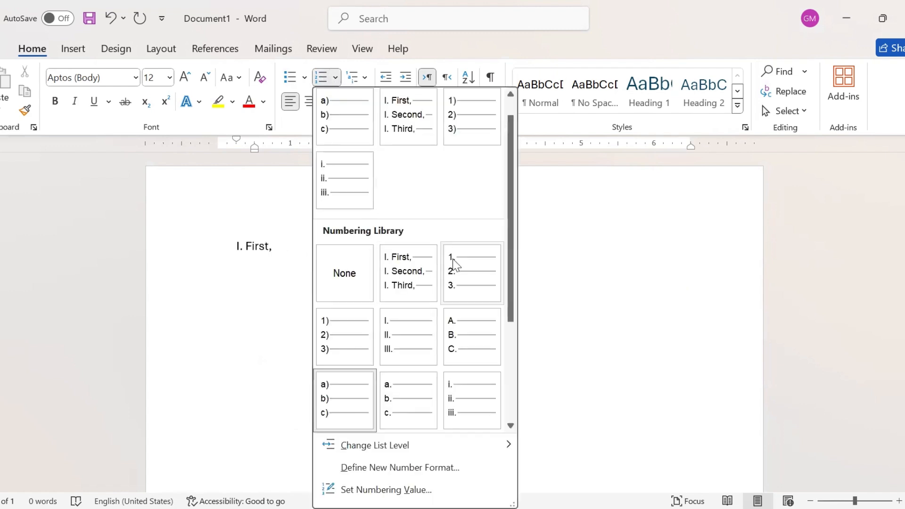
{"action": "left_click", "coordinate": [471, 122]}
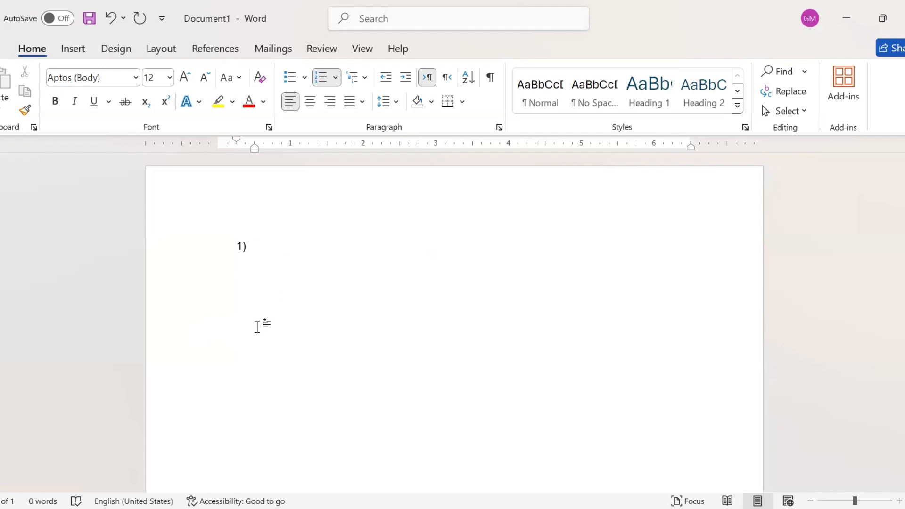
Enter System as the first numbered item and continue the list with a second numbered line.
{"action": "type", "text": "System"}
{"action": "key", "text": "Return"}
{"action": "key", "text": "ctrl+z"}
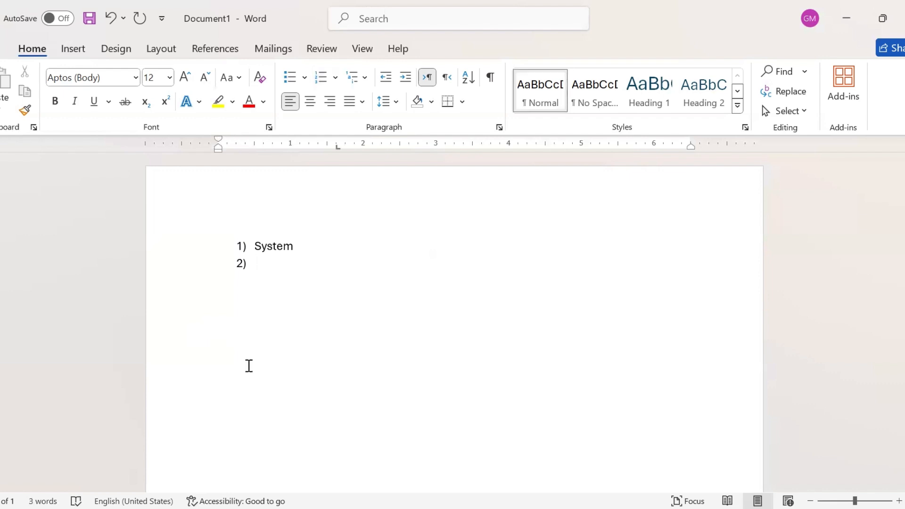
{"action": "key", "text": "ctrl+y"}
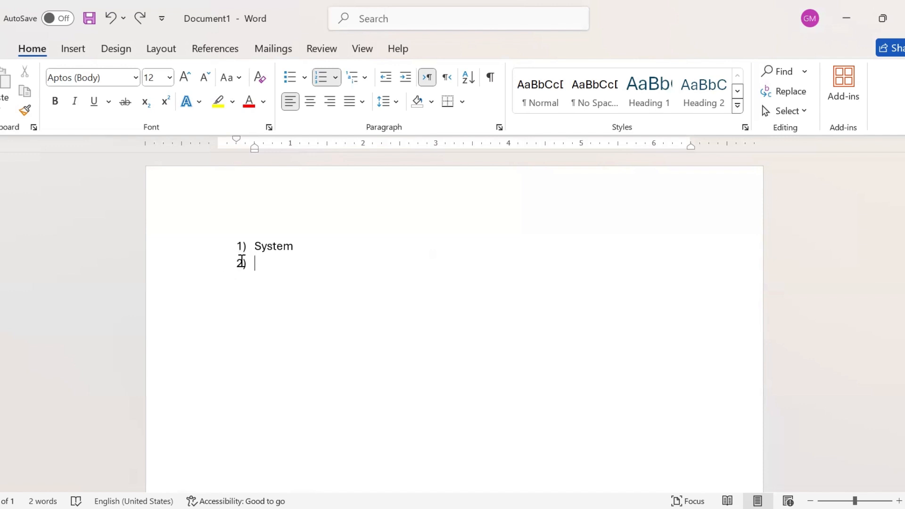
Demote the second line one level and add Windows, Linux and Unix as sub-items of System.
{"action": "left_click", "coordinate": [411, 78]}
{"action": "type", "text": "W"}
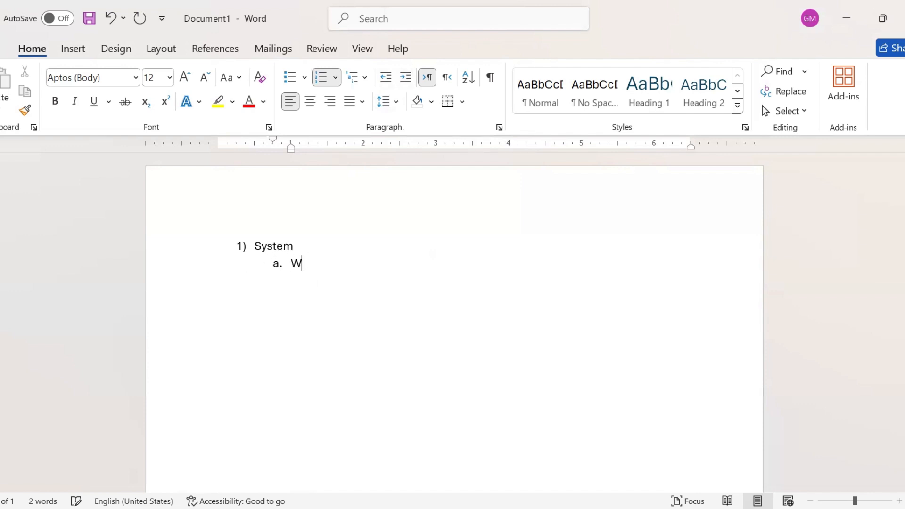
{"action": "type", "text": "indows"}
{"action": "key", "text": "Return"}
{"action": "type", "text": "k"}
{"action": "key", "text": "BackSpace"}
{"action": "type", "text": "Linux"}
{"action": "key", "text": "Return"}
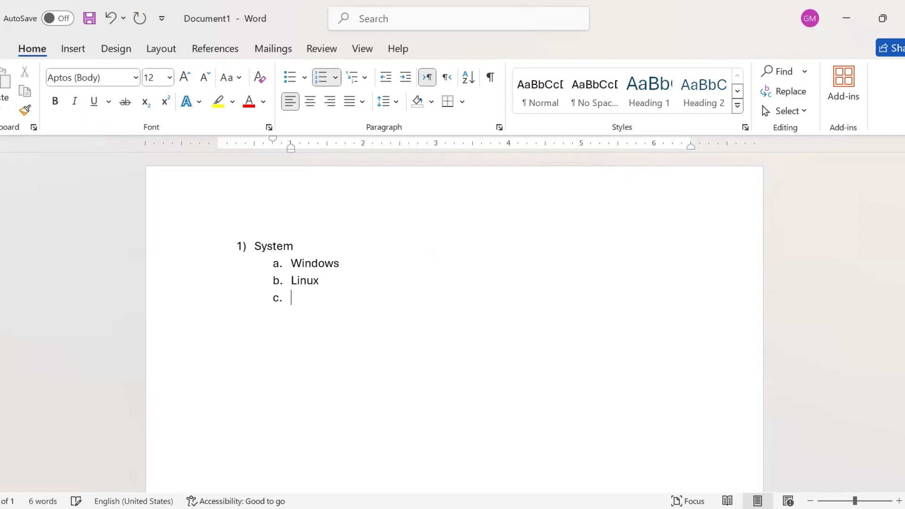
{"action": "type", "text": "unix"}
{"action": "key", "text": "Return"}
Add Interface and Commands as third-level items under Unix.
{"action": "left_click", "coordinate": [407, 78]}
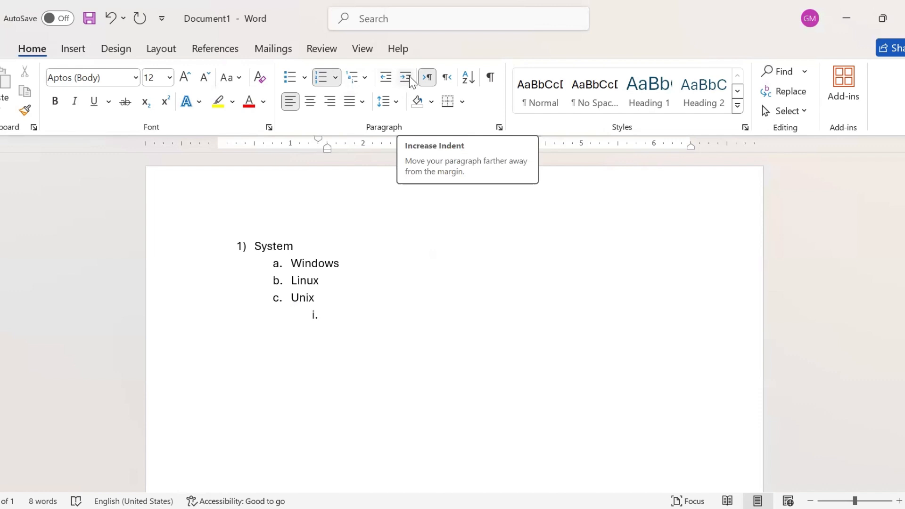
{"action": "type", "text": "in"}
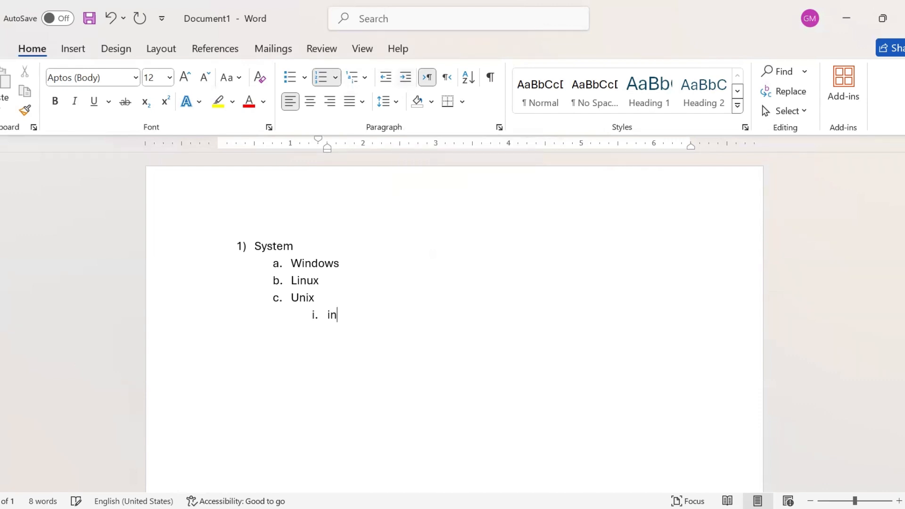
{"action": "type", "text": "terface"}
{"action": "key", "text": "Return"}
{"action": "type", "text": "c"}
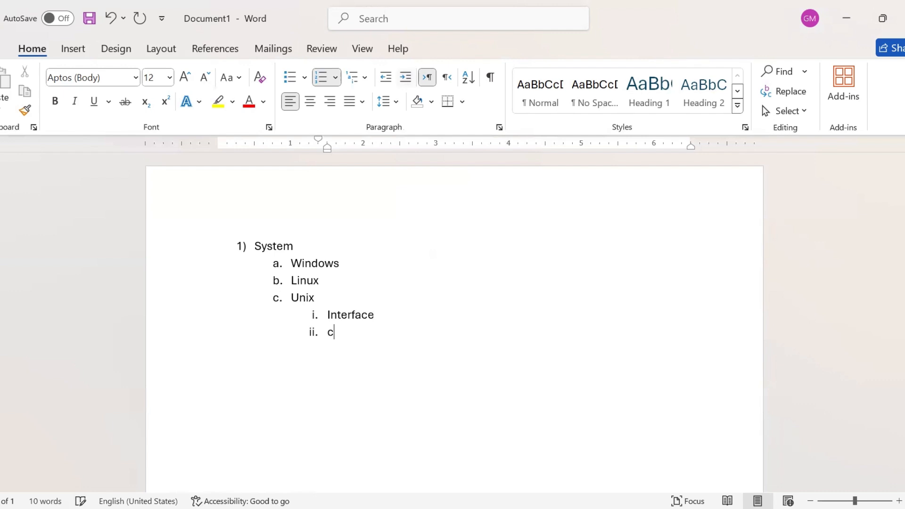
{"action": "type", "text": "ommands"}
{"action": "key", "text": "Return"}
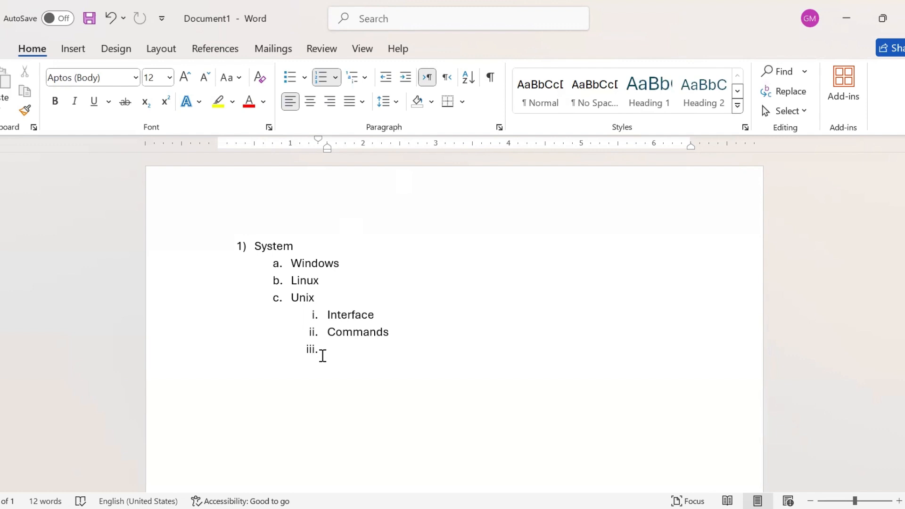
Promote the empty line one level and add GUI as a second-level item under System.
{"action": "left_click", "coordinate": [387, 80]}
{"action": "type", "text": "G"}
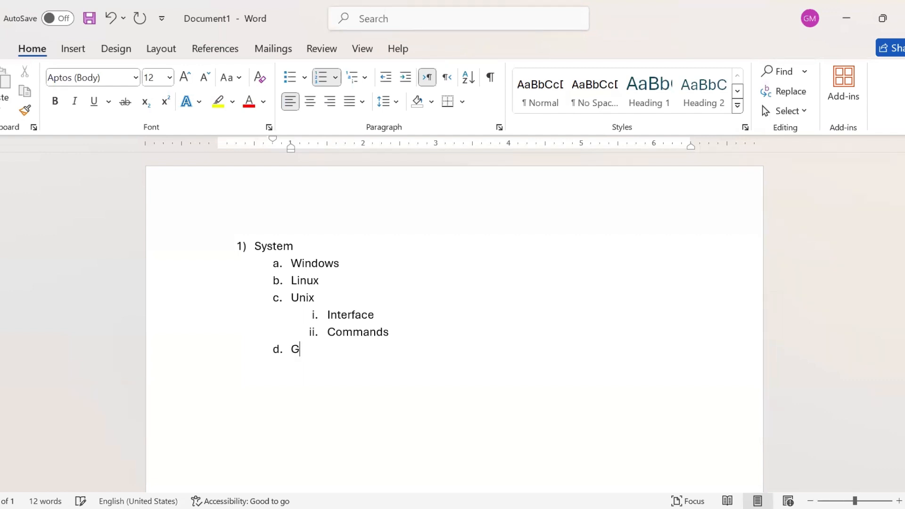
{"action": "type", "text": "UI"}
{"action": "key", "text": "Return"}
Add a second top-level item, replace its text Office with Applications, and start a third item.
{"action": "left_click", "coordinate": [386, 79]}
{"action": "type", "text": "Office"}
{"action": "key", "text": "Return"}
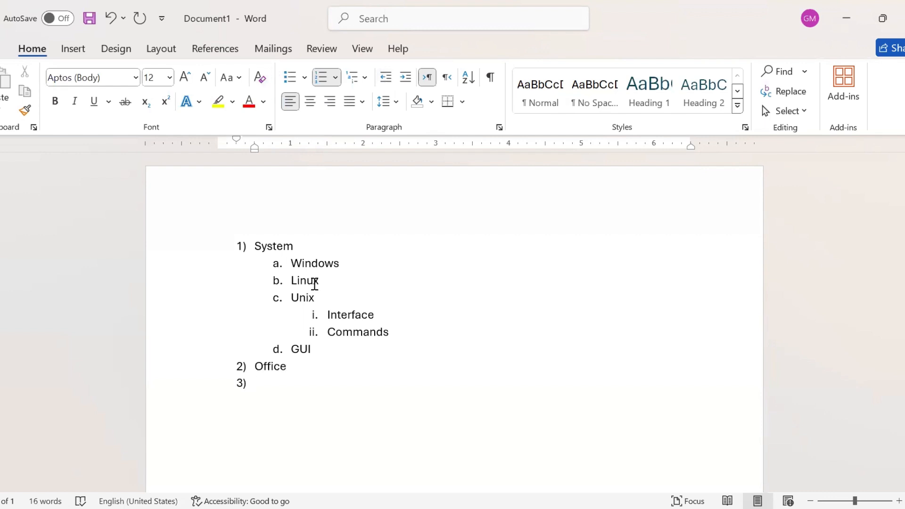
{"action": "double_click", "coordinate": [265, 367]}
{"action": "type", "text": "A"}
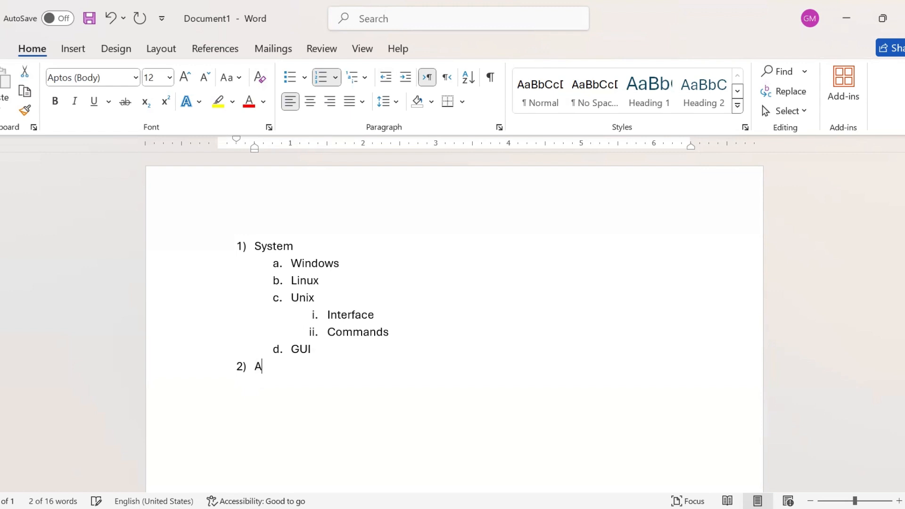
{"action": "type", "text": "pplications"}
{"action": "key", "text": "Return"}
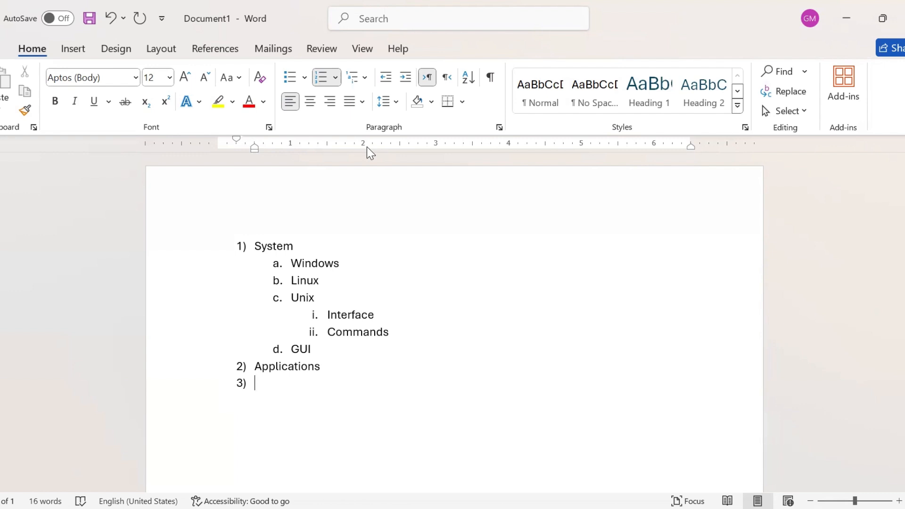
Try demoting the empty third item through several list levels and promoting it back to the top level.
{"action": "left_click", "coordinate": [406, 78]}
{"action": "left_click", "coordinate": [386, 78]}
{"action": "key", "text": "Tab"}
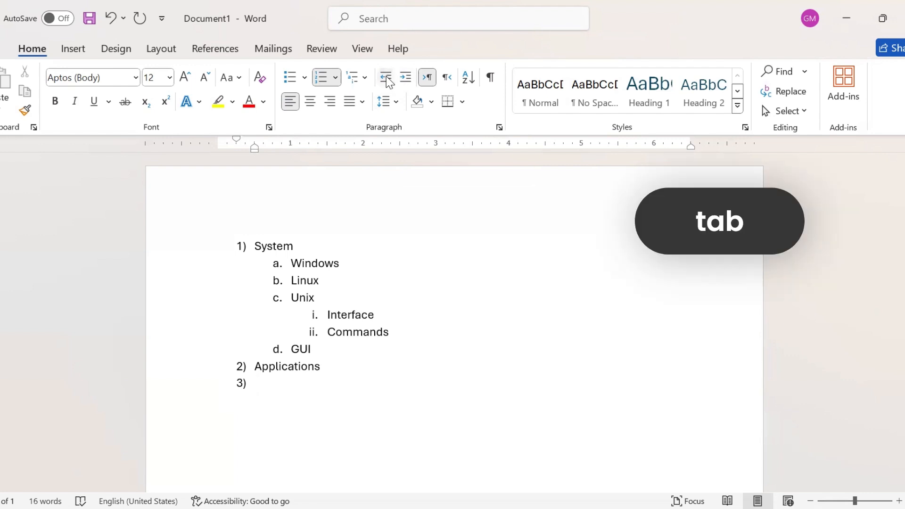
{"action": "key", "text": "Tab"}
{"action": "key", "text": "Tab"}
{"action": "key", "text": "Tab"}
{"action": "key", "text": "Tab"}
{"action": "key", "text": "shift+Tab"}
{"action": "key", "text": "shift+Tab"}
{"action": "key", "text": "shift+Tab"}
{"action": "key", "text": "shift+Tab"}
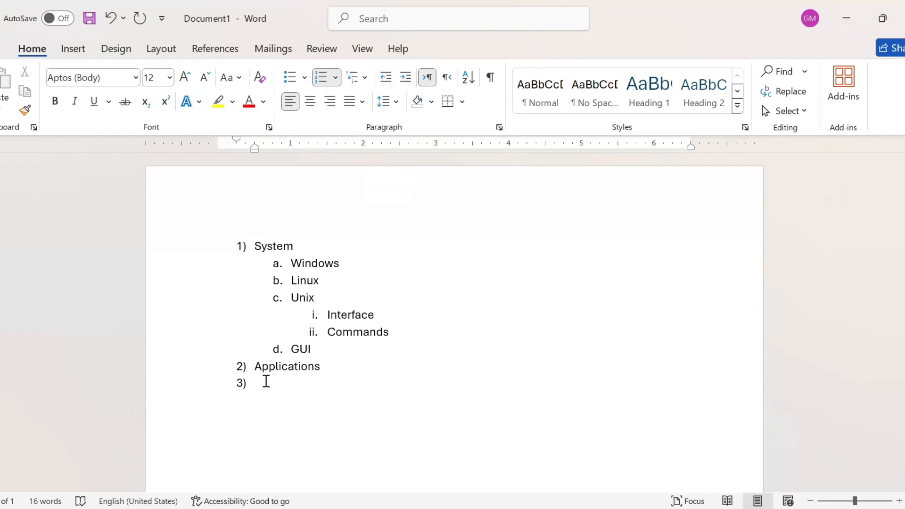
Add Office and Games as second-level items under Applications.
{"action": "key", "text": "Tab"}
{"action": "type", "text": "office"}
{"action": "key", "text": "Return"}
{"action": "type", "text": "ga"}
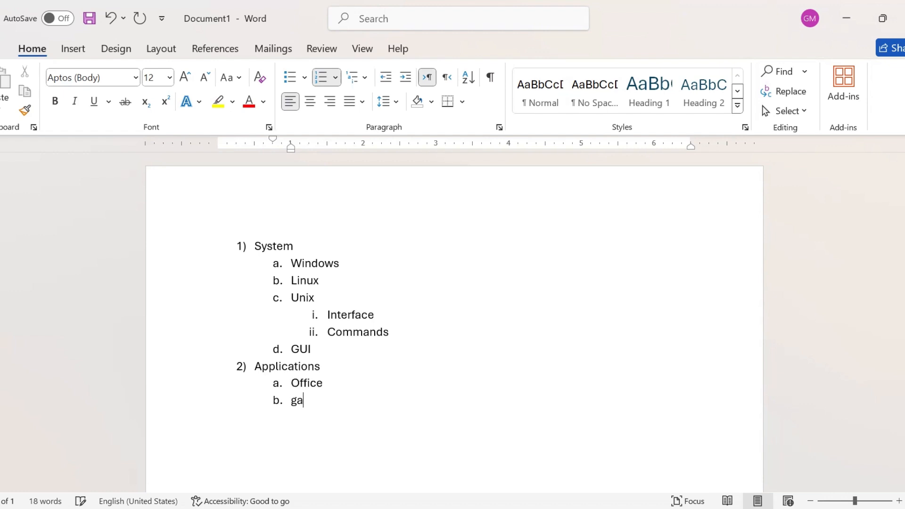
{"action": "type", "text": "mes"}
{"action": "key", "text": "Return"}
Promote the empty line after Games to the top level and end the numbered list.
{"action": "key", "text": "shift+Tab"}
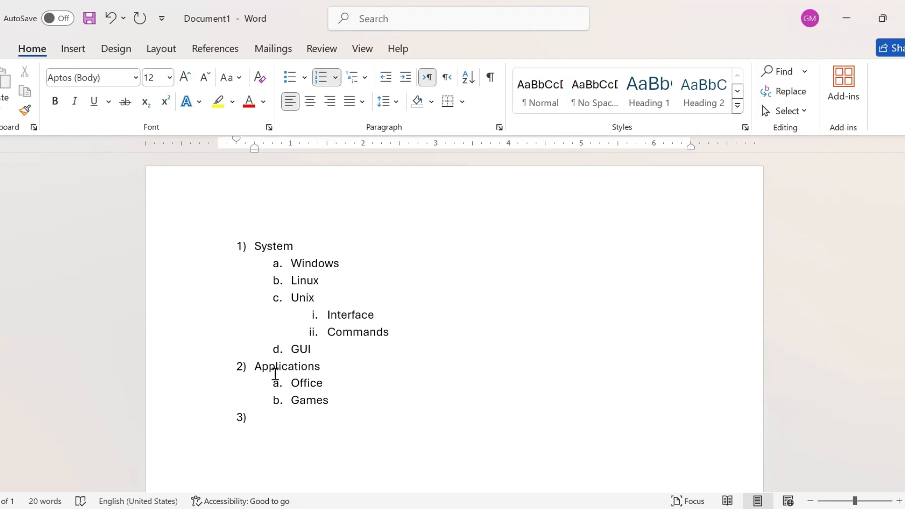
{"action": "key", "text": "Return"}
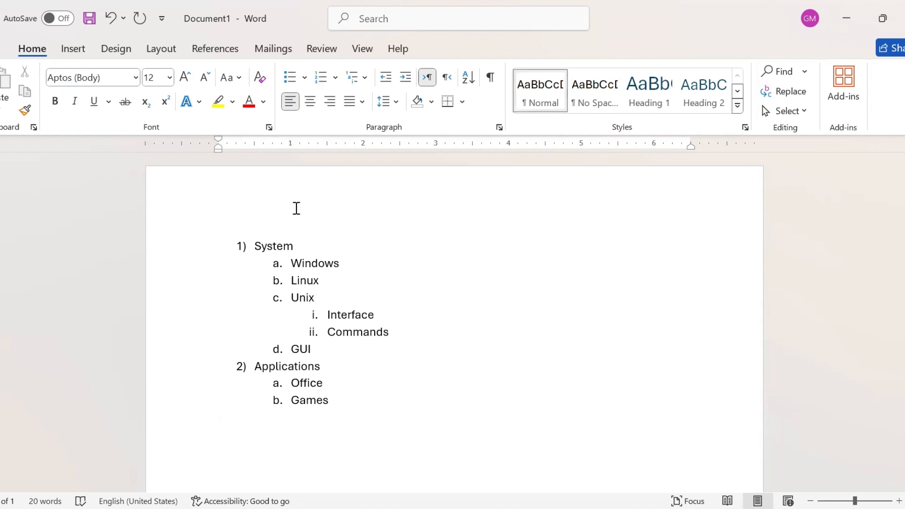
Start a bulleted list with the solid round bullet below the numbered list and enter System as its first item.
{"action": "left_click", "coordinate": [305, 77]}
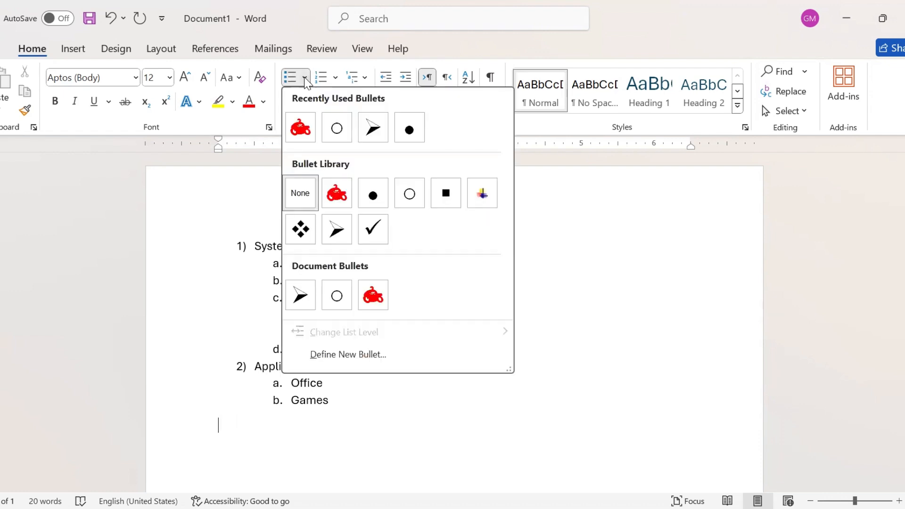
{"action": "left_click", "coordinate": [379, 194]}
{"action": "type", "text": "S"}
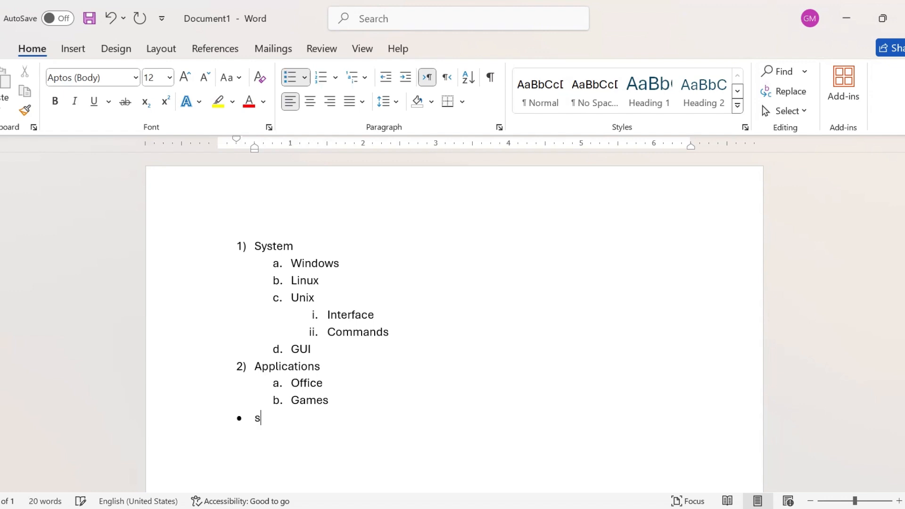
{"action": "type", "text": "ystem"}
{"action": "key", "text": "Return"}
Add Windows and Linux as second-level bullets under System and start another item at that level.
{"action": "key", "text": "Tab"}
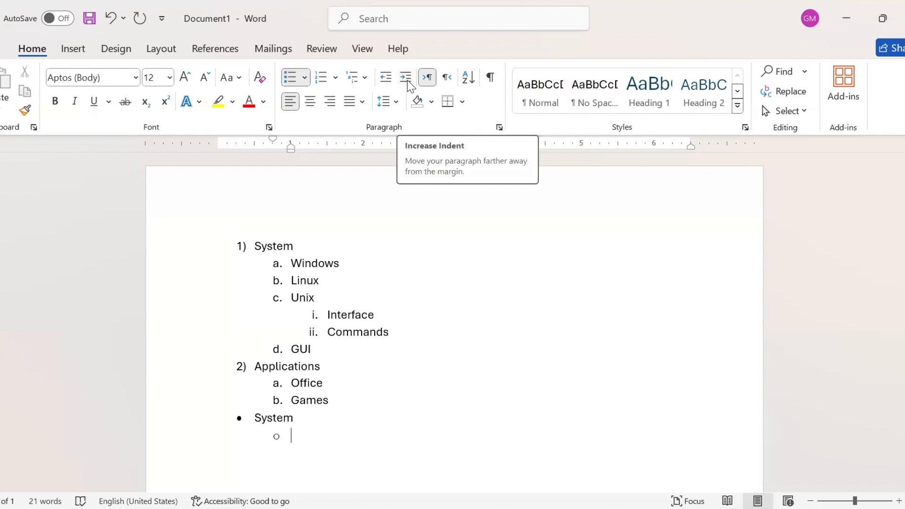
{"action": "type", "text": "W"}
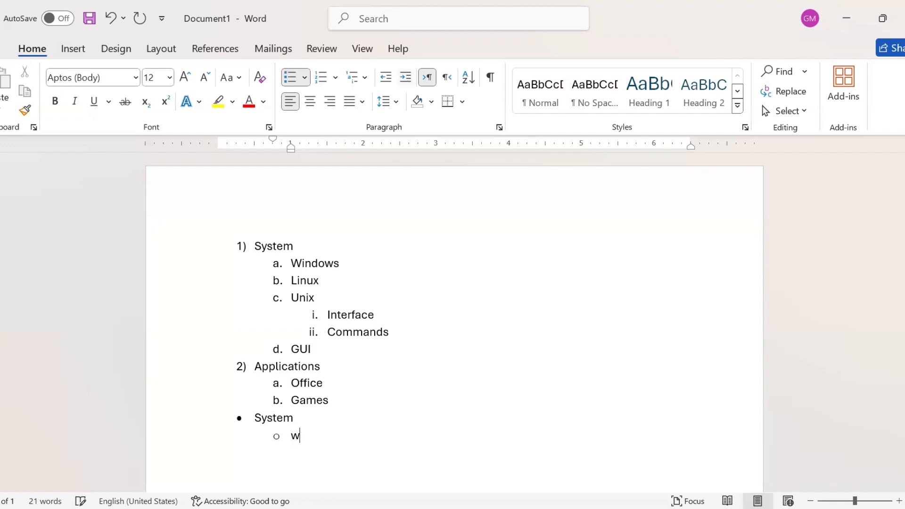
{"action": "type", "text": "indows"}
{"action": "key", "text": "Return"}
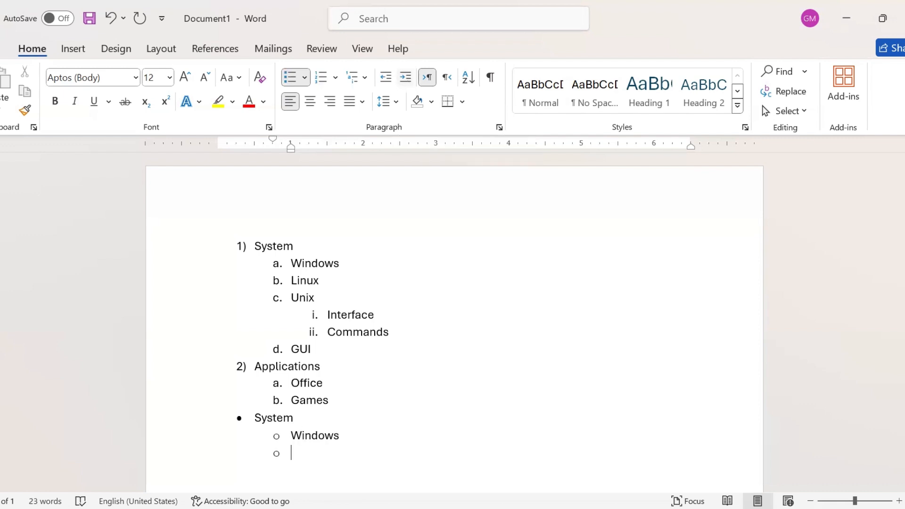
{"action": "key", "text": "shift+Tab"}
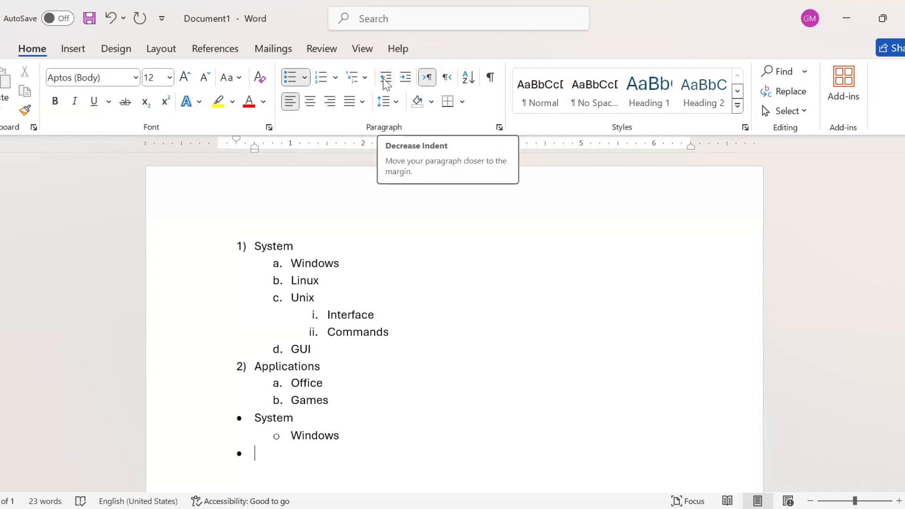
{"action": "key", "text": "Tab"}
{"action": "type", "text": "Linux"}
{"action": "key", "text": "Return"}
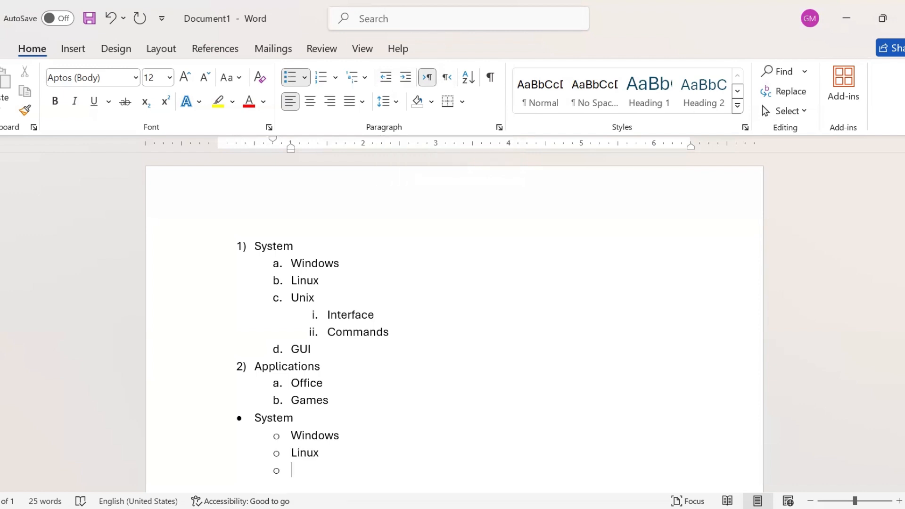